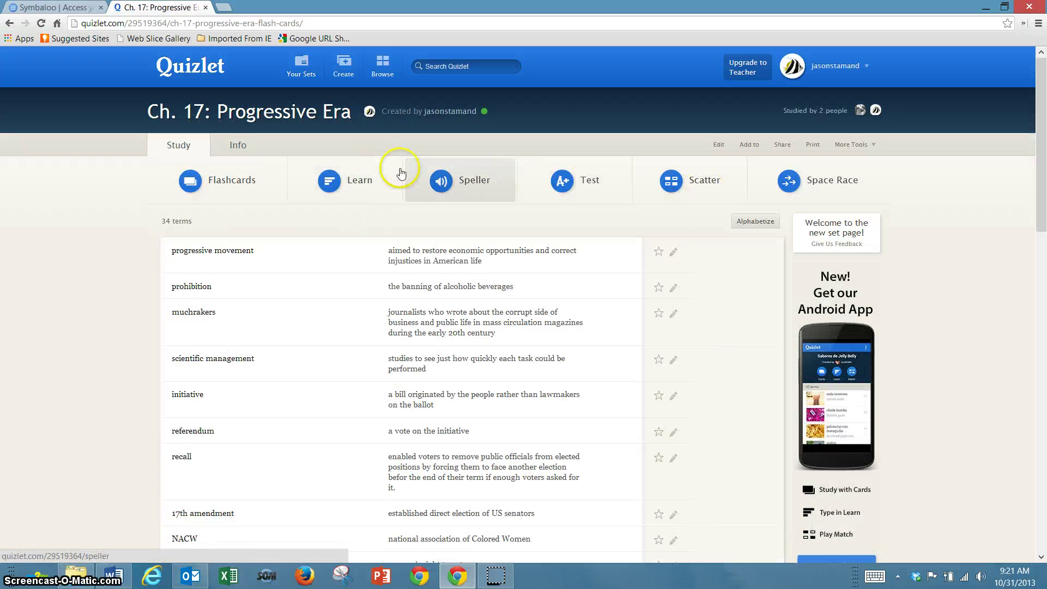
Step: Play the audio for the prohibition and muchrakers cards, then go to the Symbaloo tab
scroll(217, 294, "down", 2)
scroll(273, 273, "up", 2)
scroll(273, 272, "up", 1)
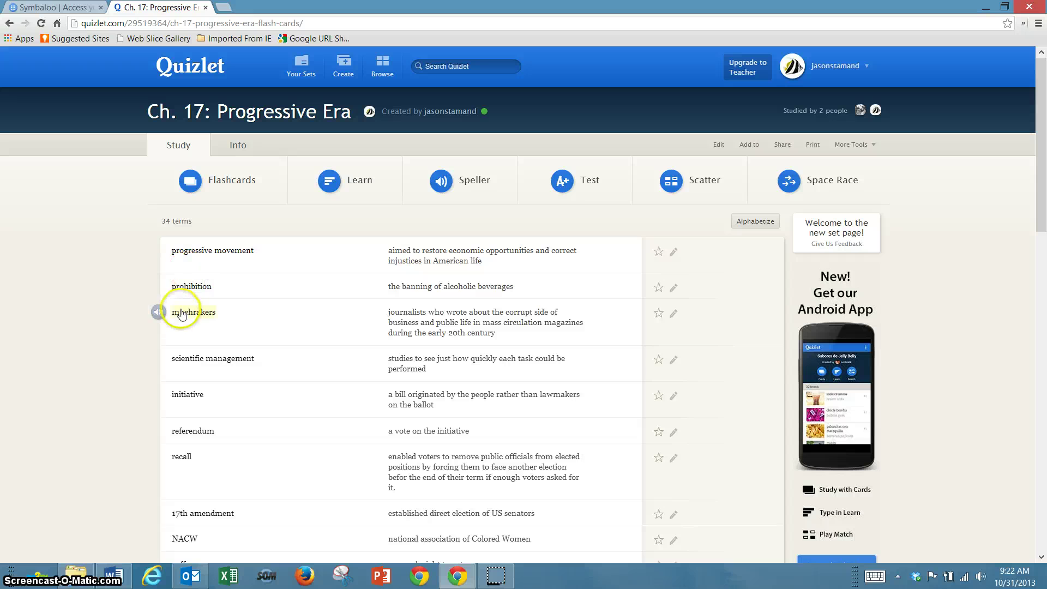
left_click(158, 288)
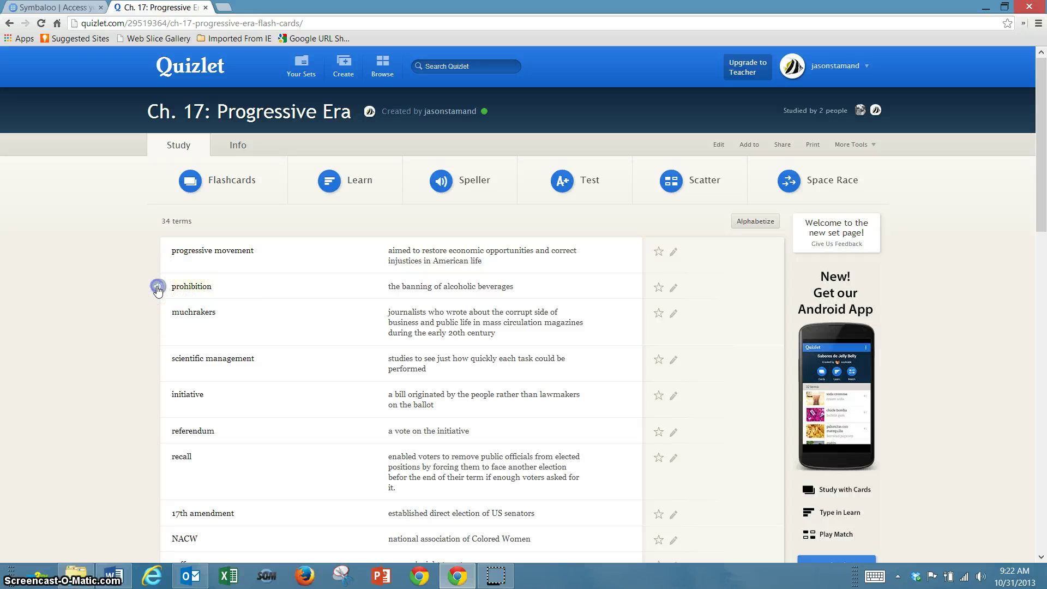
left_click(196, 312)
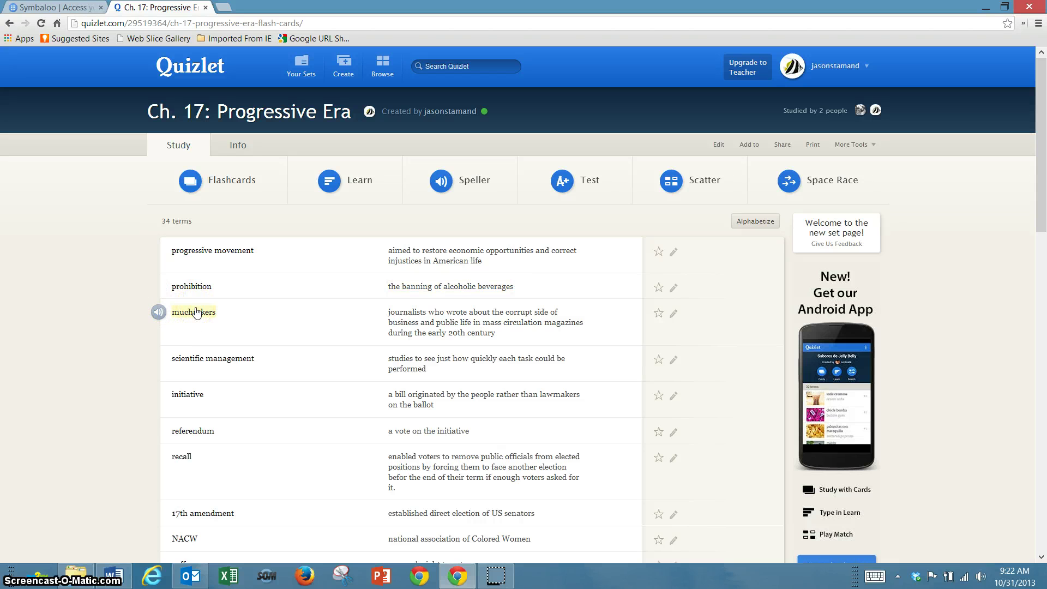
left_click(198, 321)
left_click(247, 223)
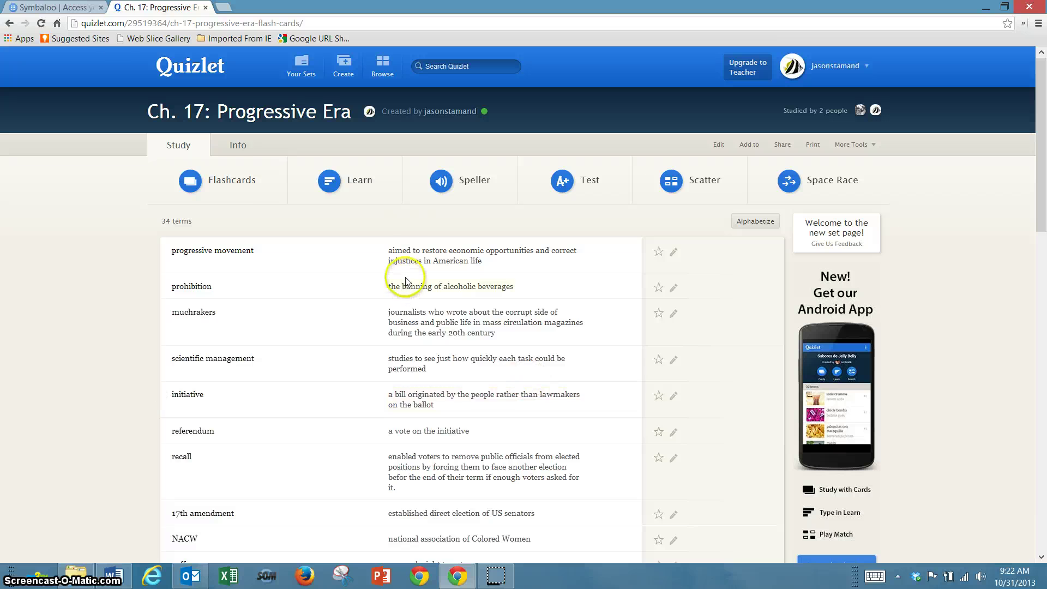
Step: From Symbaloo, switch to Outlook and open the Homework mail folder
left_click(63, 11)
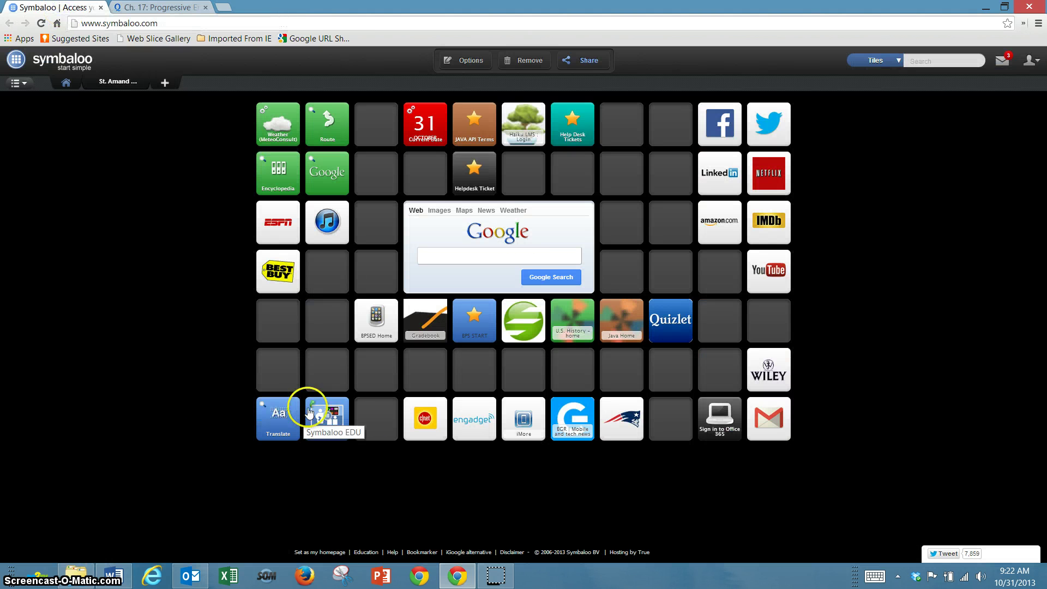
left_click(192, 576)
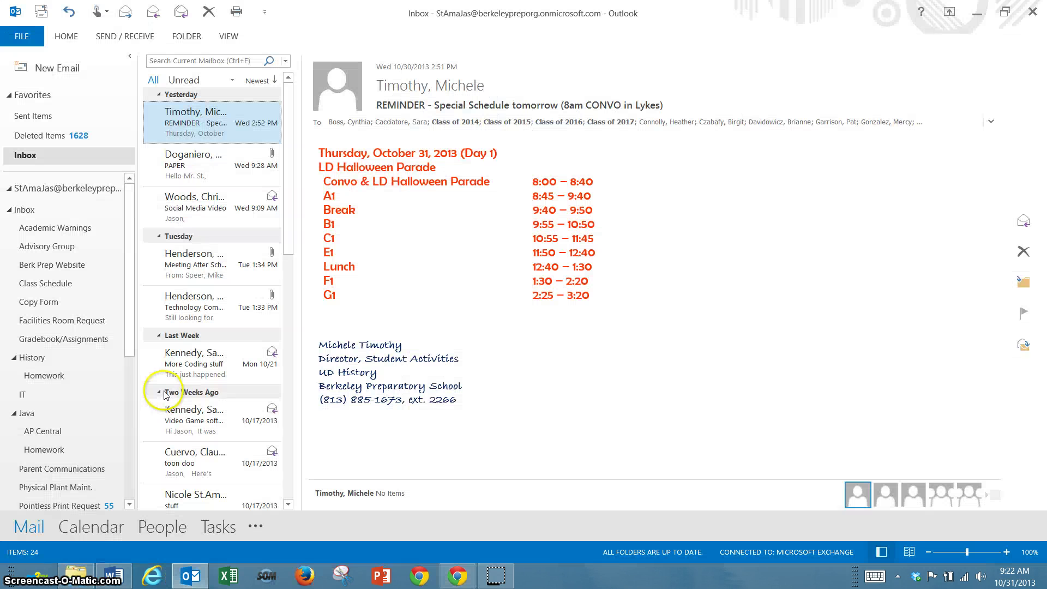
left_click(57, 382)
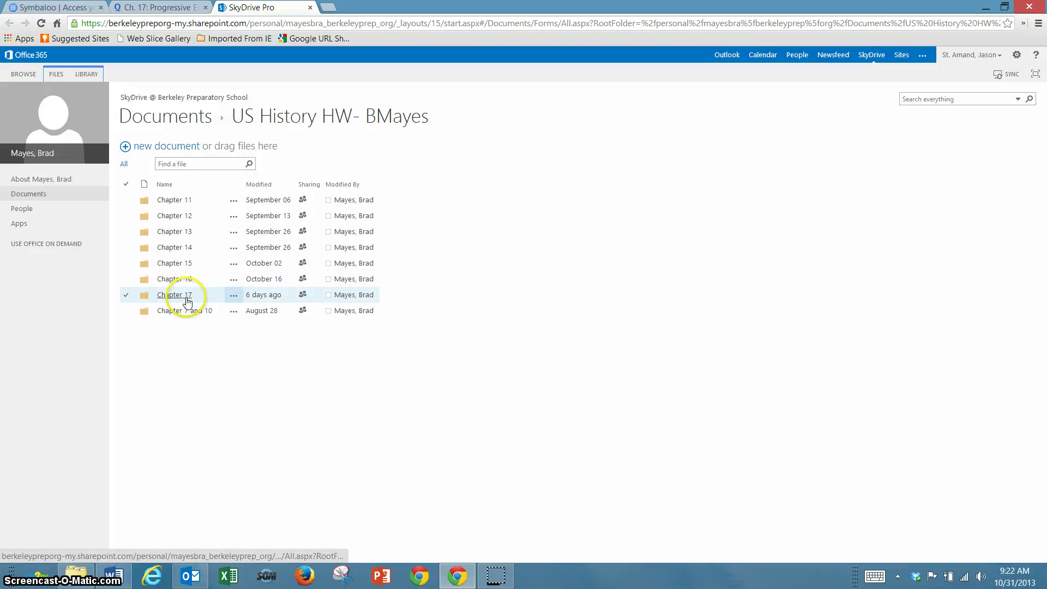
Step: Open the Chapter 17 folder and look through the chapter 17 vocab workbook
left_click(187, 297)
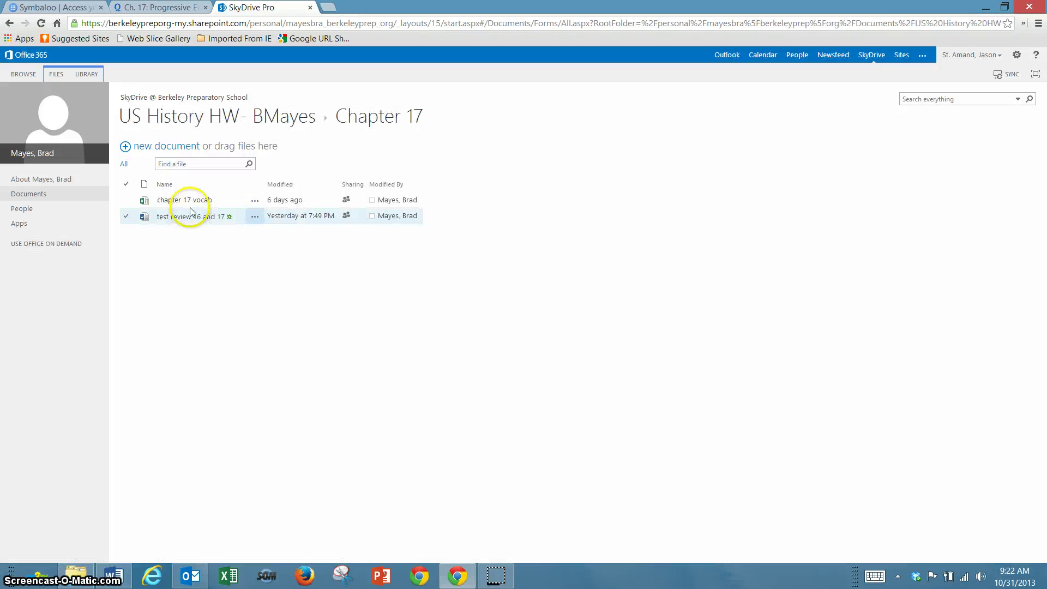
left_click(194, 201)
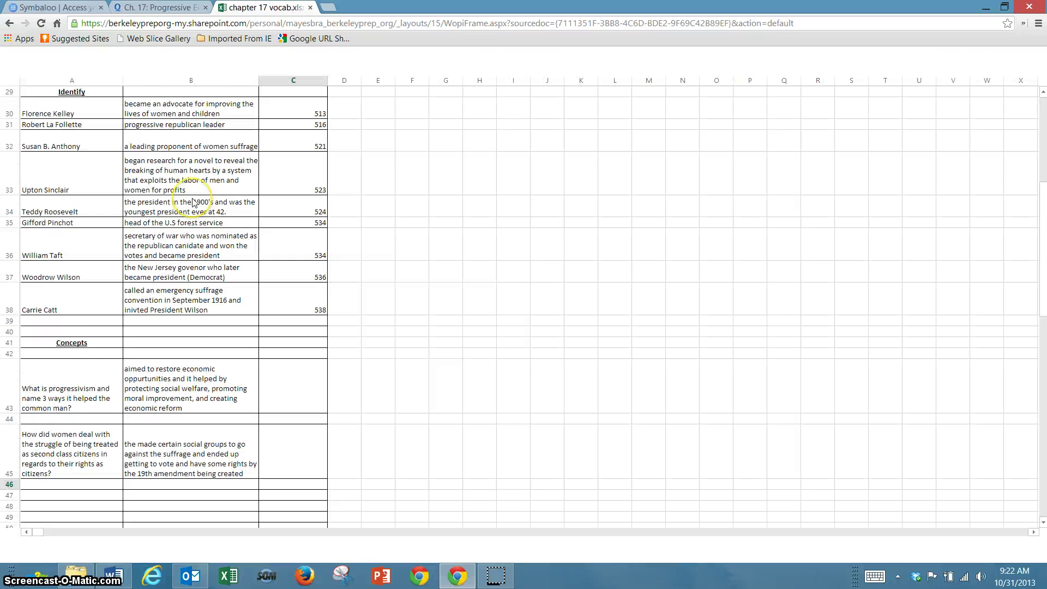
scroll(94, 328, "up", 5)
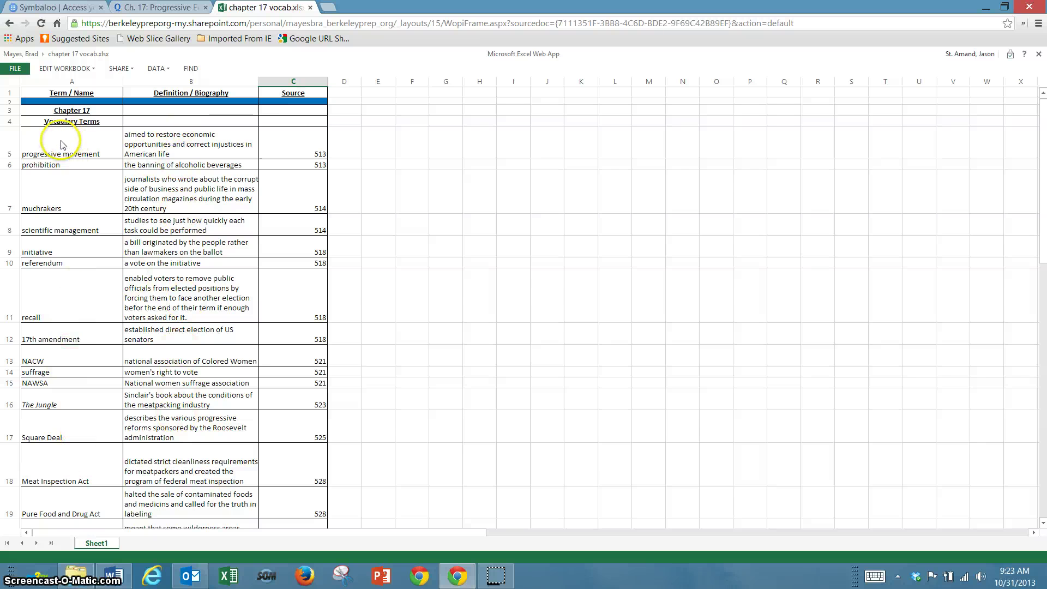
scroll(57, 139, "down", 1)
scroll(52, 117, "up", 1)
scroll(60, 218, "down", 5)
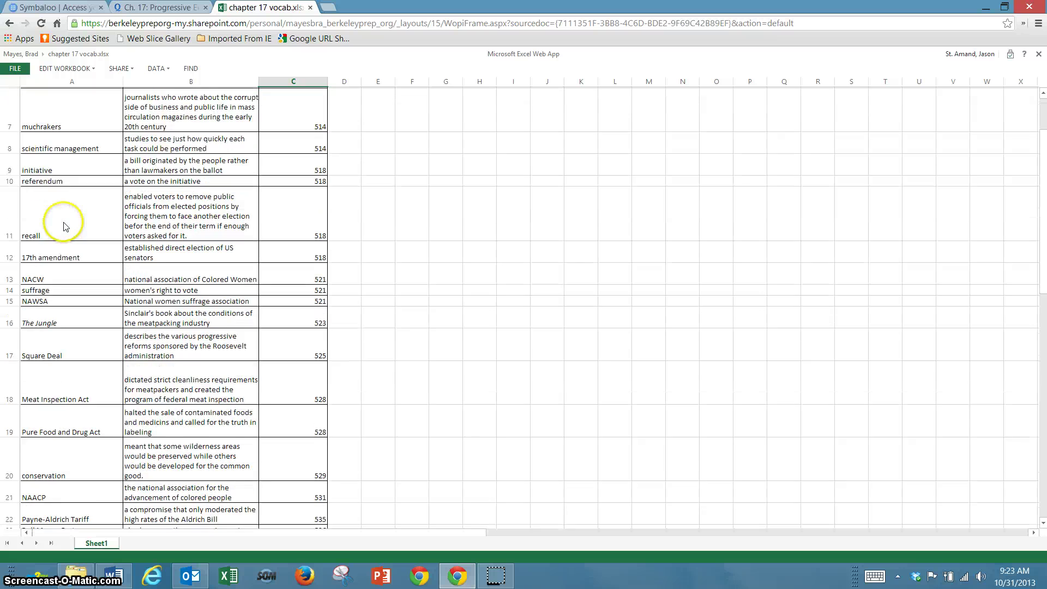
scroll(63, 257, "down", 2)
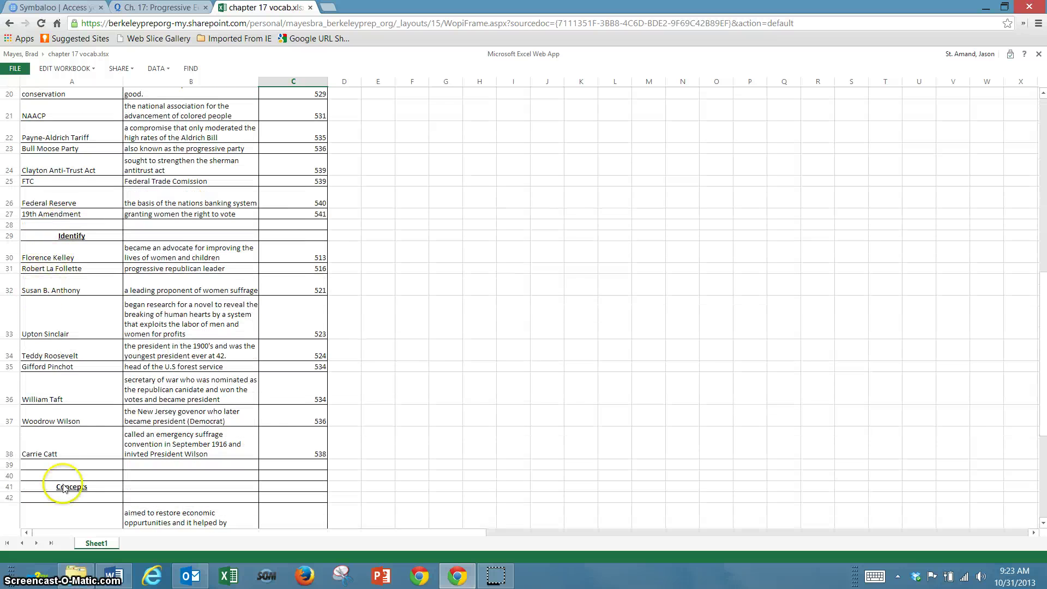
scroll(70, 305, "down", 3)
scroll(74, 325, "down", 1)
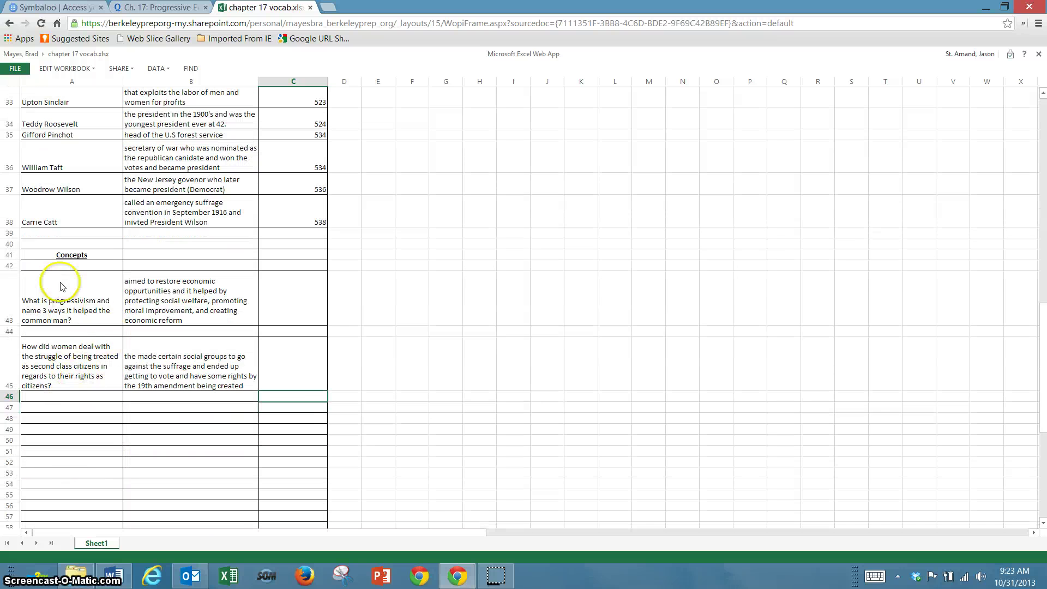
scroll(57, 323, "up", 10)
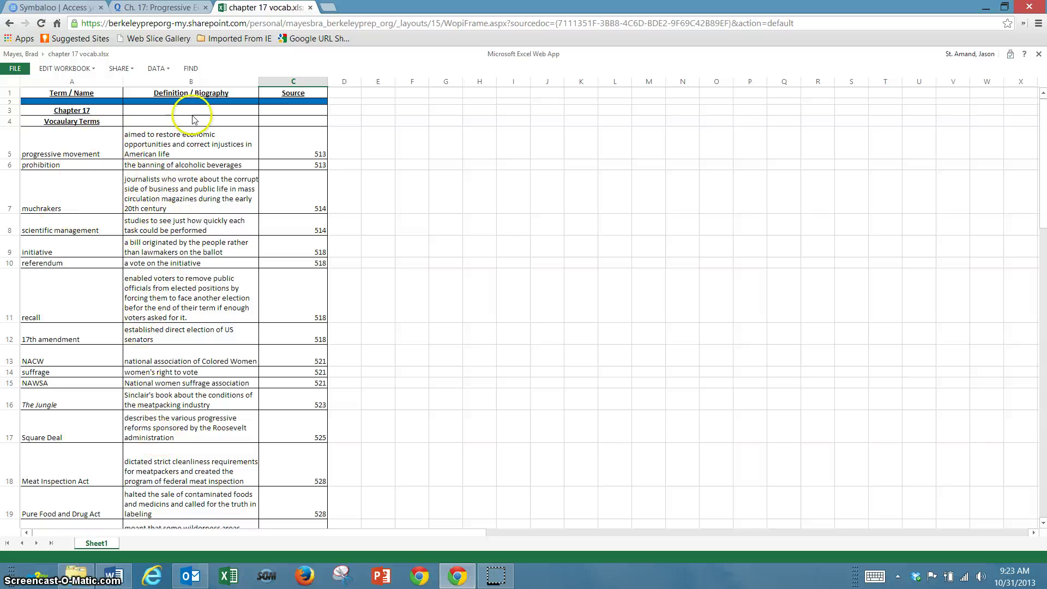
Step: Compare with the Quizlet set, then select the terms and definitions from A5 to B45
left_click(152, 9)
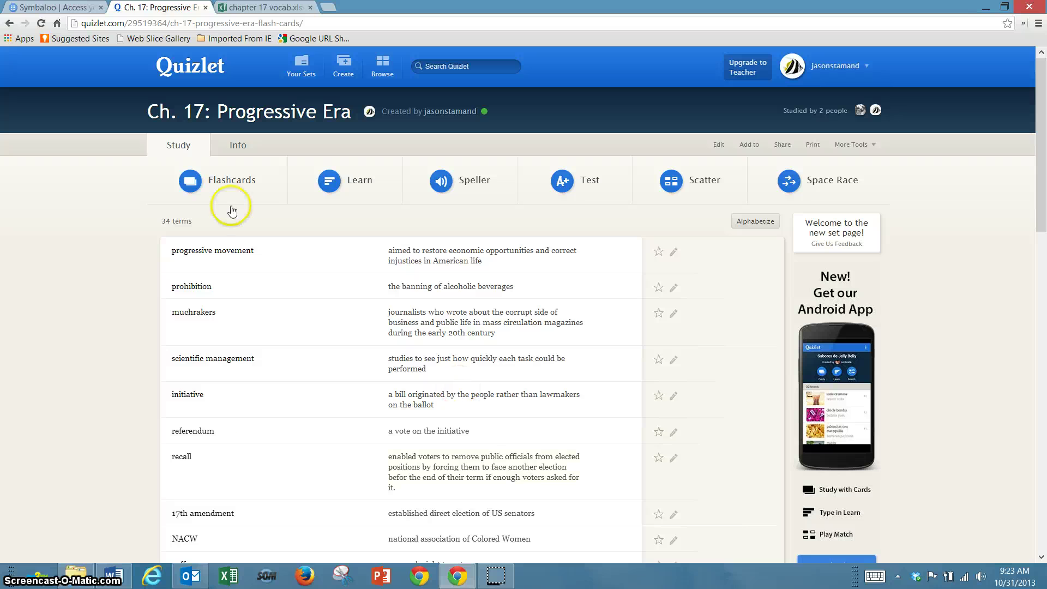
left_click(239, 8)
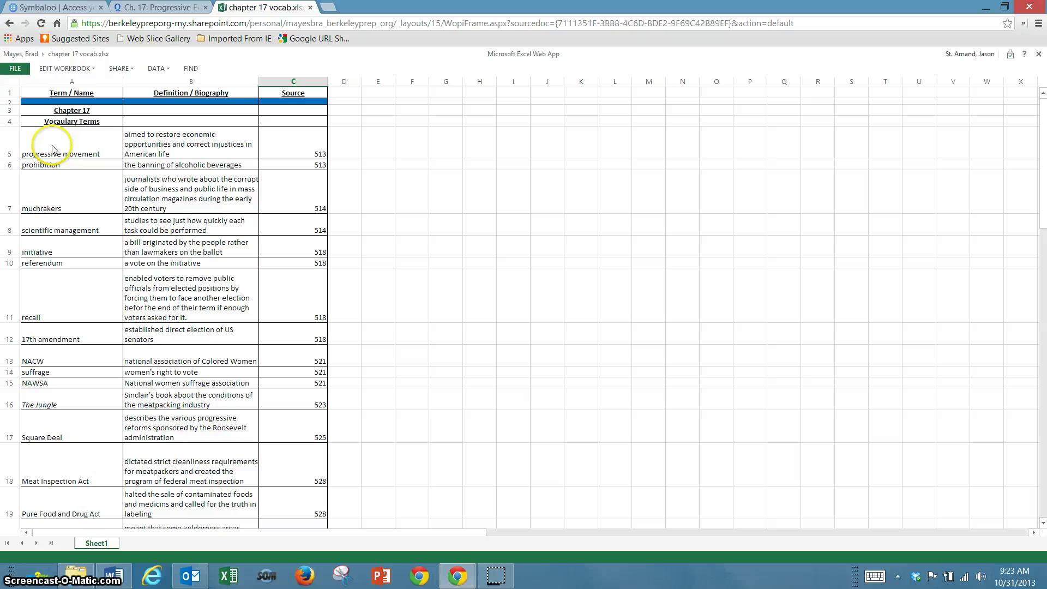
mouse_move(57, 148)
left_mouse_down()
mouse_move(103, 150)
mouse_move(134, 169)
mouse_move(129, 408)
mouse_move(168, 548)
mouse_move(192, 296)
left_mouse_up()
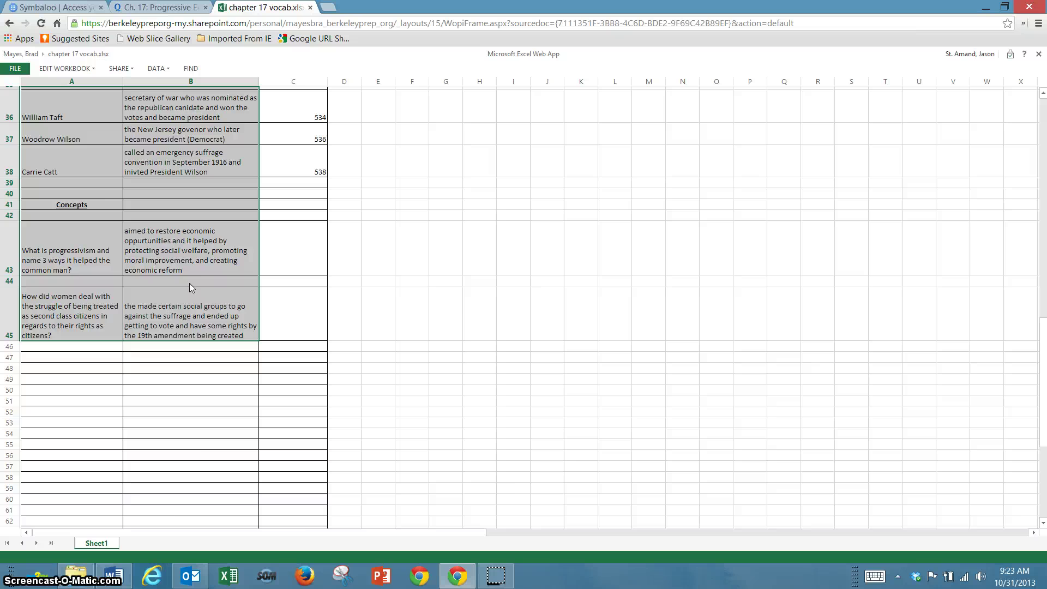
Step: Create a new Quizlet set titled 'Test' with the description 'testing excel'
left_click(145, 8)
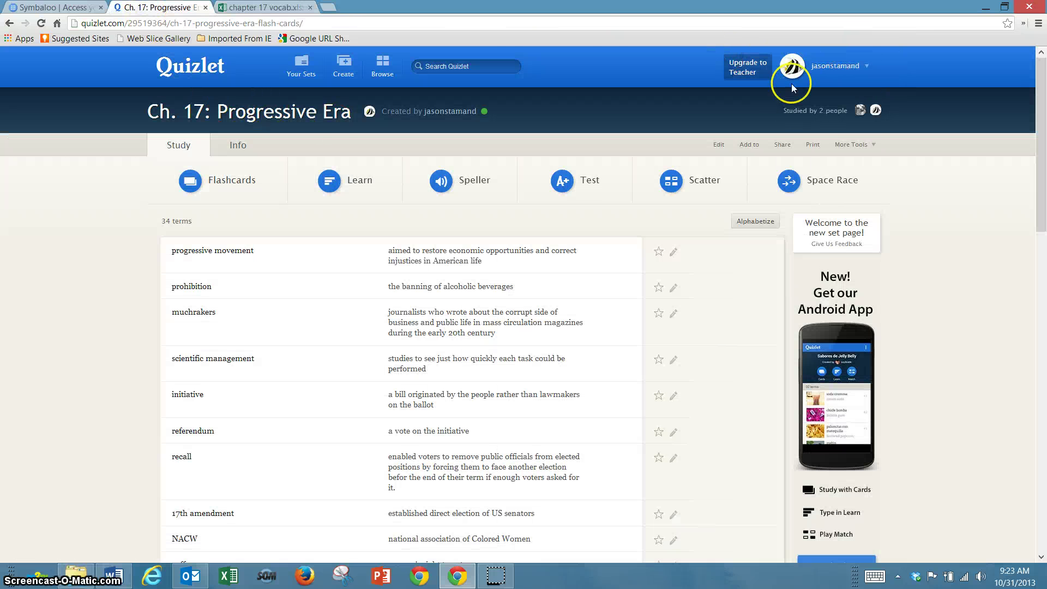
left_click(344, 68)
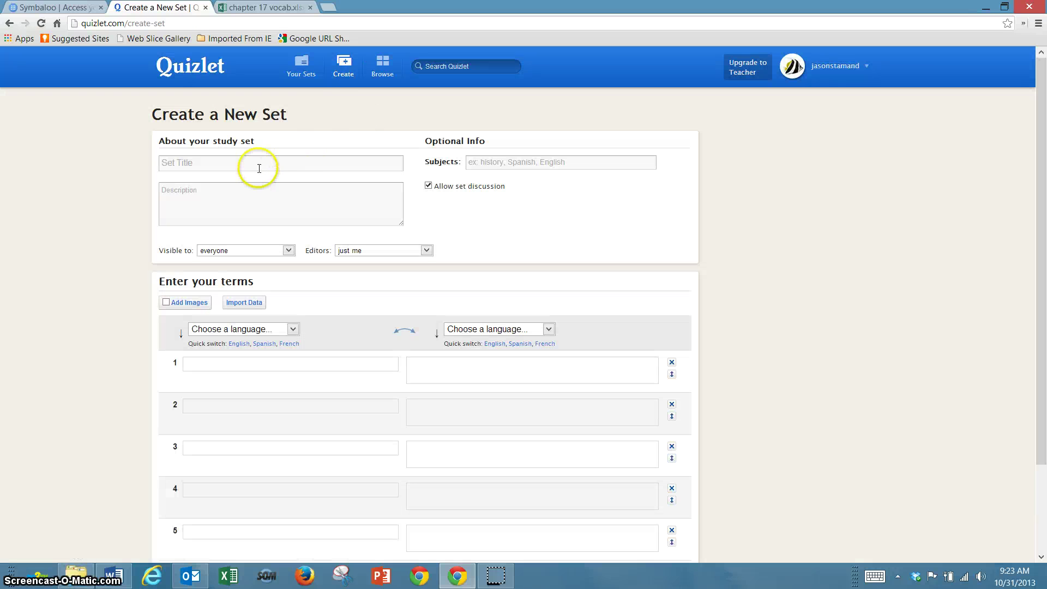
left_click(259, 167)
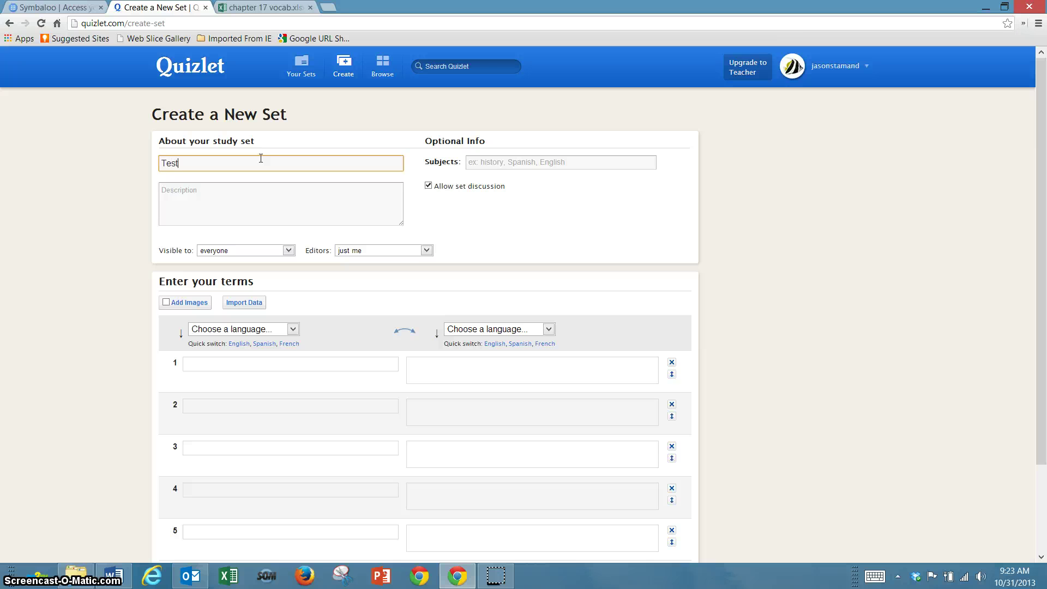
left_click(248, 197)
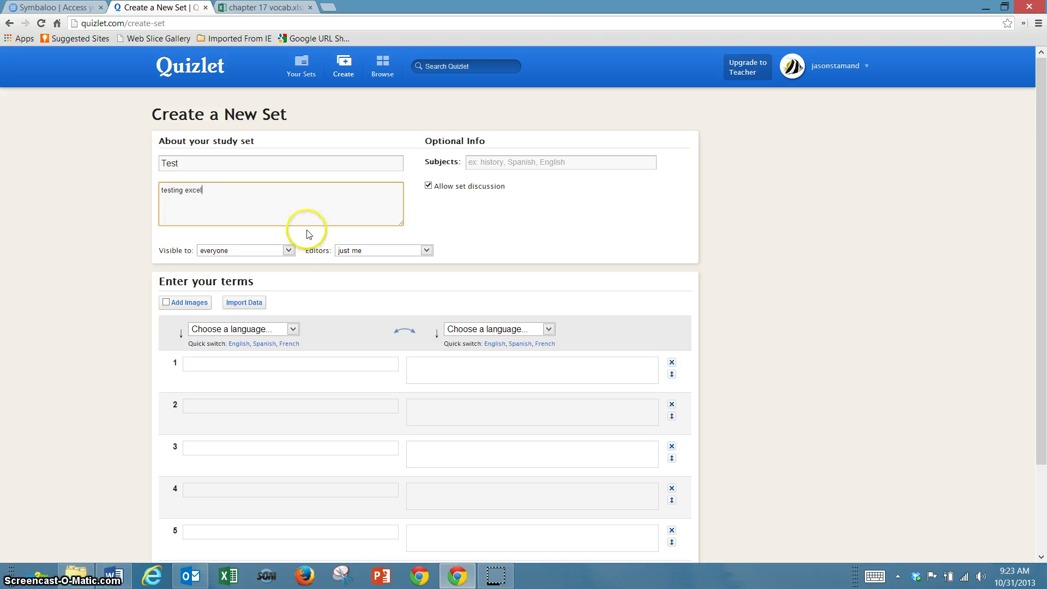
Step: Paste the copied chapter 17 vocabulary into the Import Data box
left_click(244, 305)
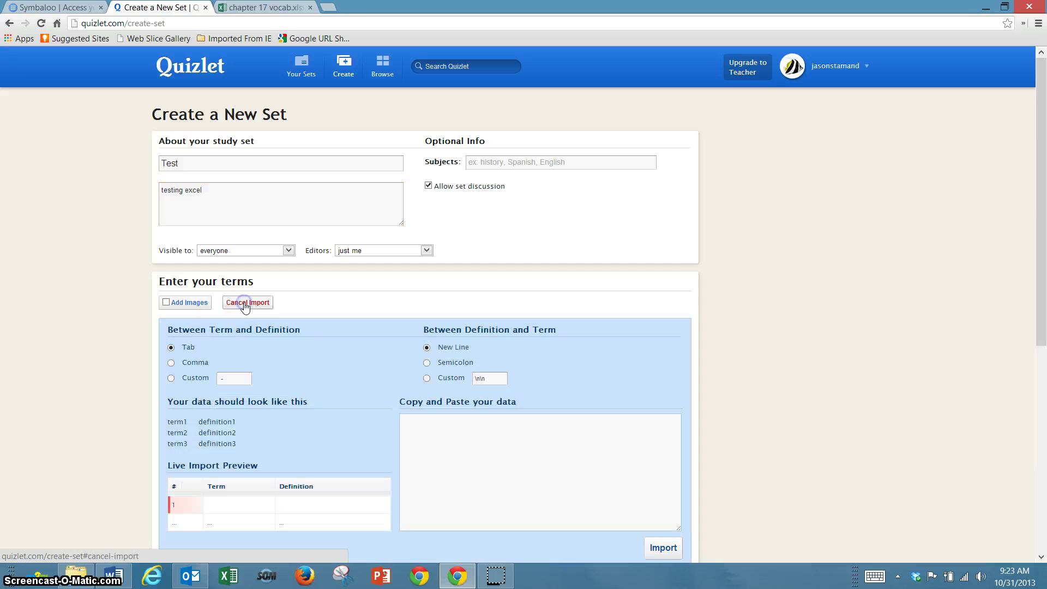
scroll(436, 441, "down", 3)
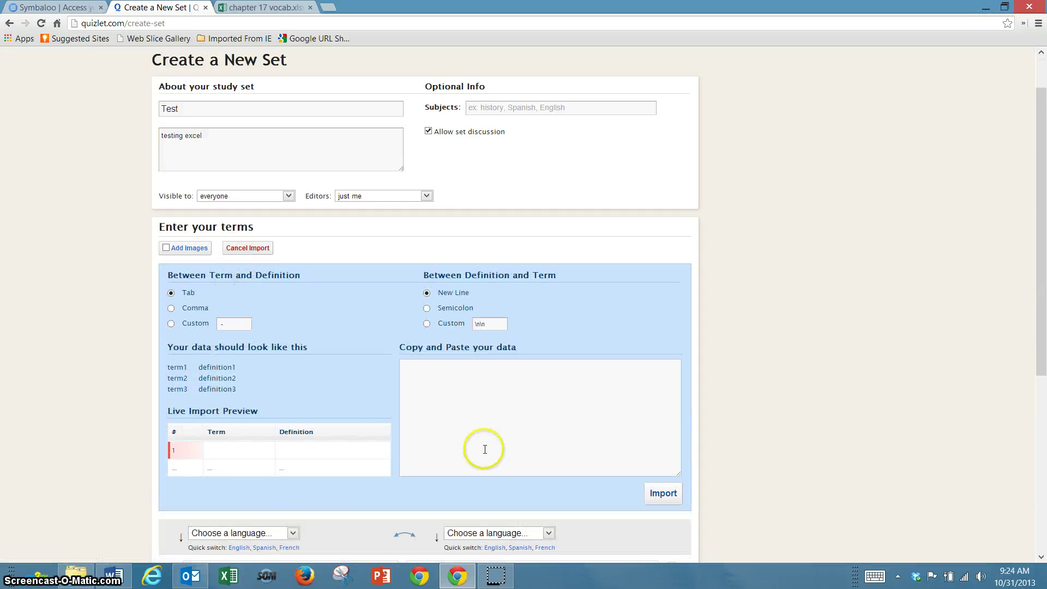
left_click(435, 347)
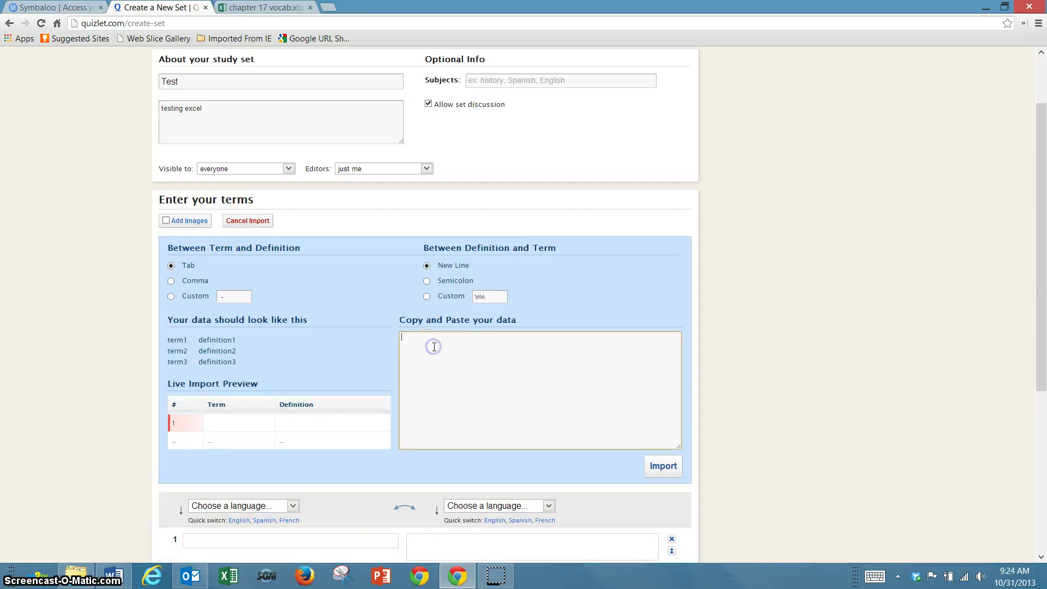
key("ctrl+v")
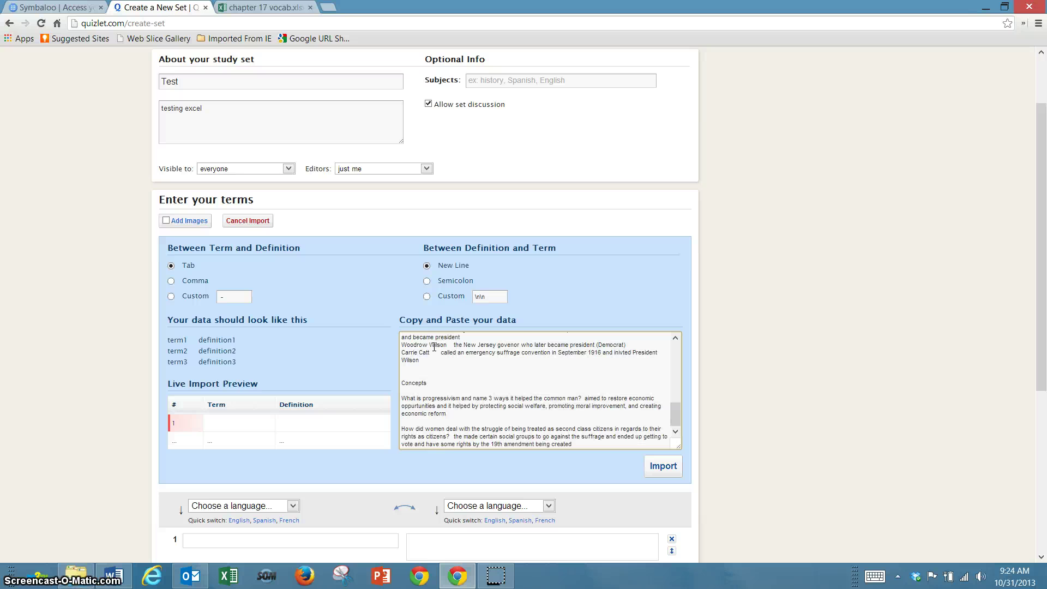
mouse_move(675, 418)
left_mouse_down()
mouse_move(677, 349)
mouse_move(675, 423)
left_mouse_up()
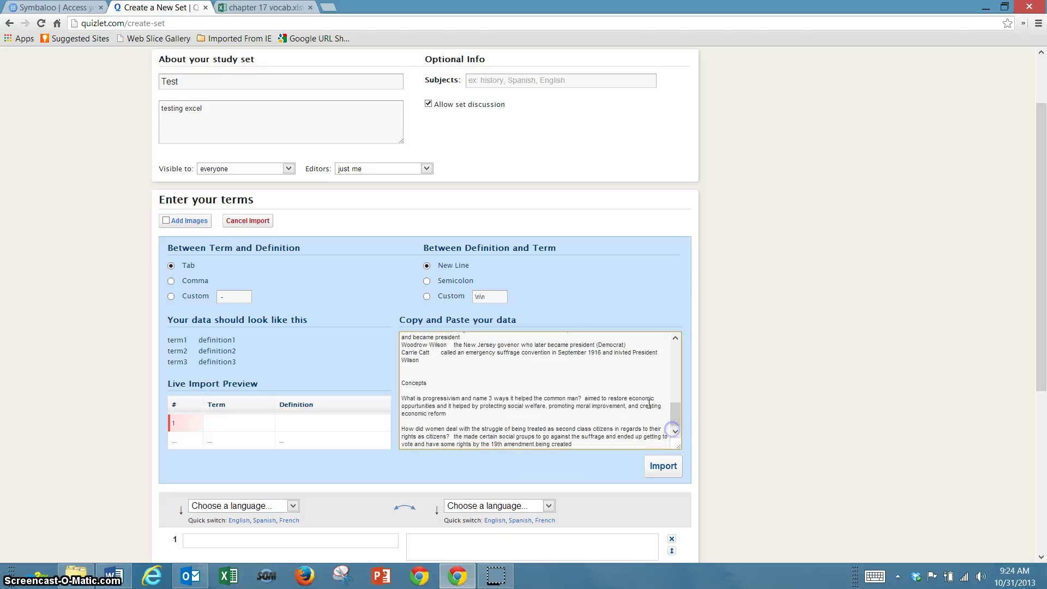
scroll(600, 371, "down", 2)
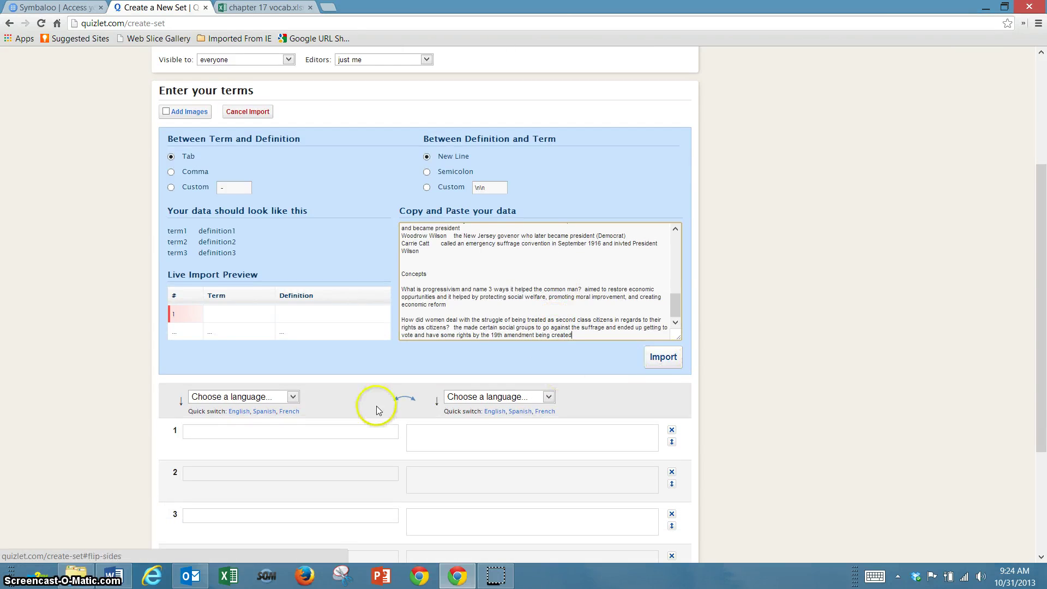
scroll(376, 406, "down", 2)
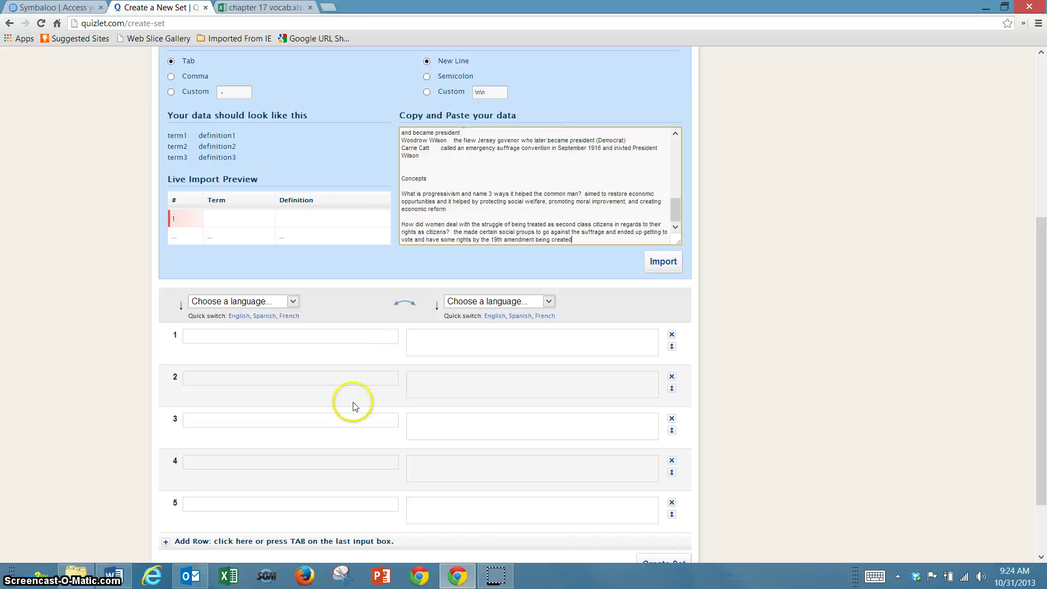
Step: Import the pasted vocabulary into the set's term rows
left_click(668, 265)
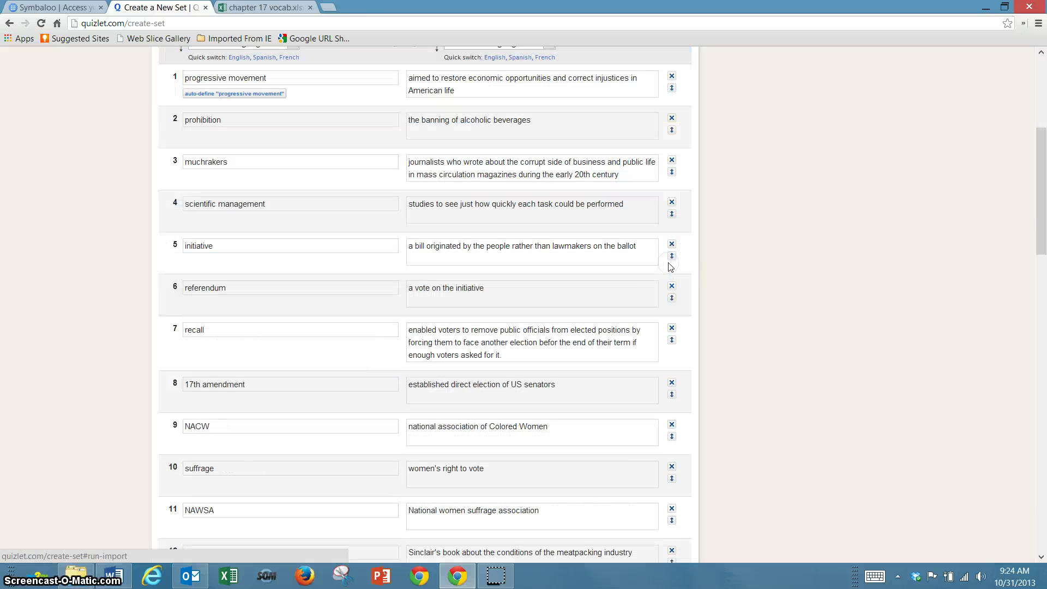
scroll(350, 234, "up", 4)
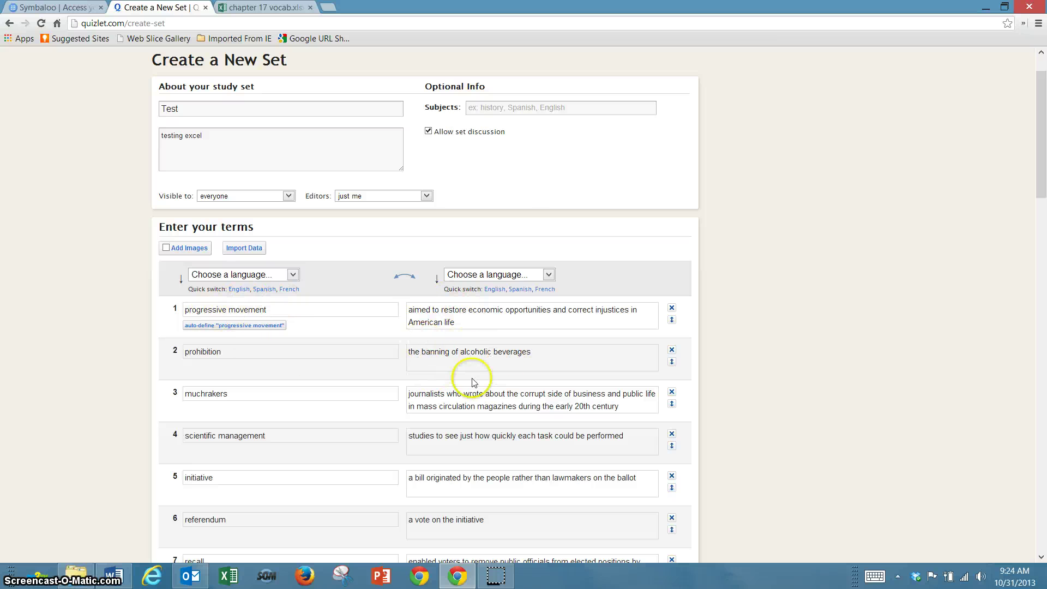
scroll(500, 379, "down", 1)
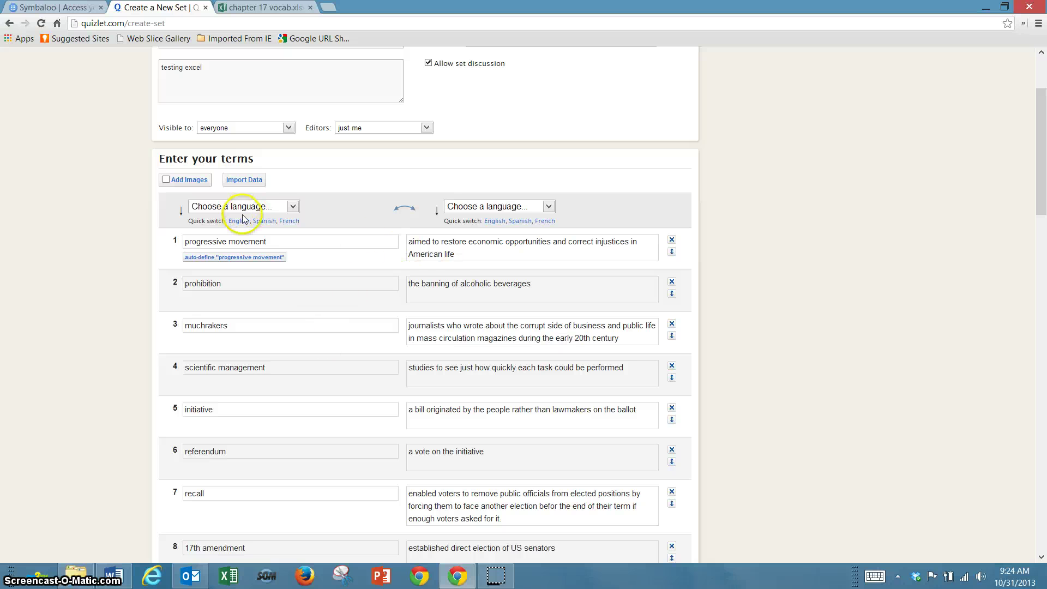
Step: Set both the term and definition languages to English
left_click(293, 206)
mouse_move(322, 239)
left_mouse_down()
mouse_move(301, 322)
mouse_move(321, 222)
left_mouse_up()
left_click(322, 201)
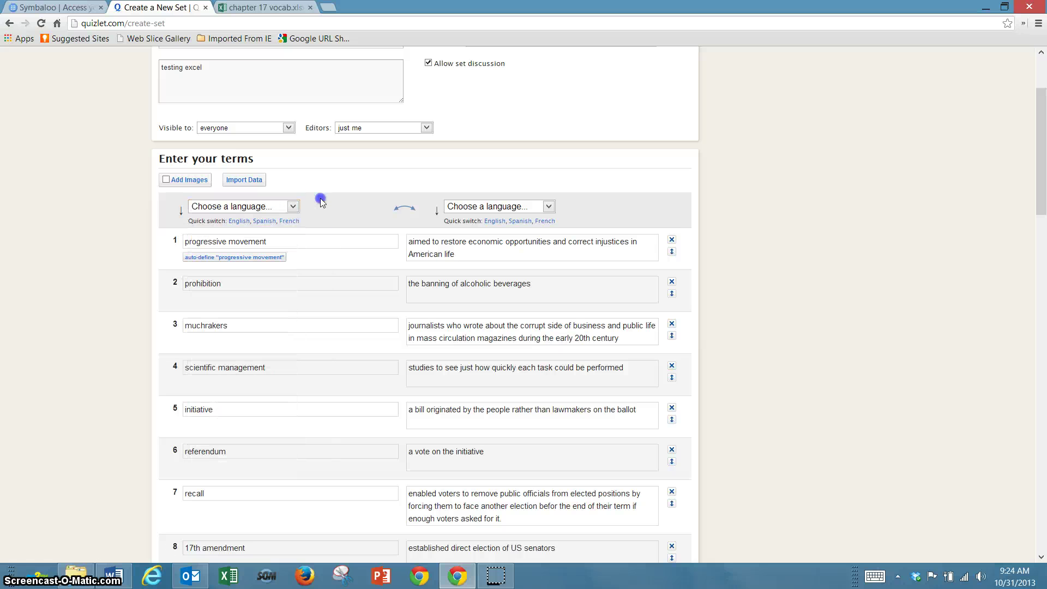
left_click(238, 221)
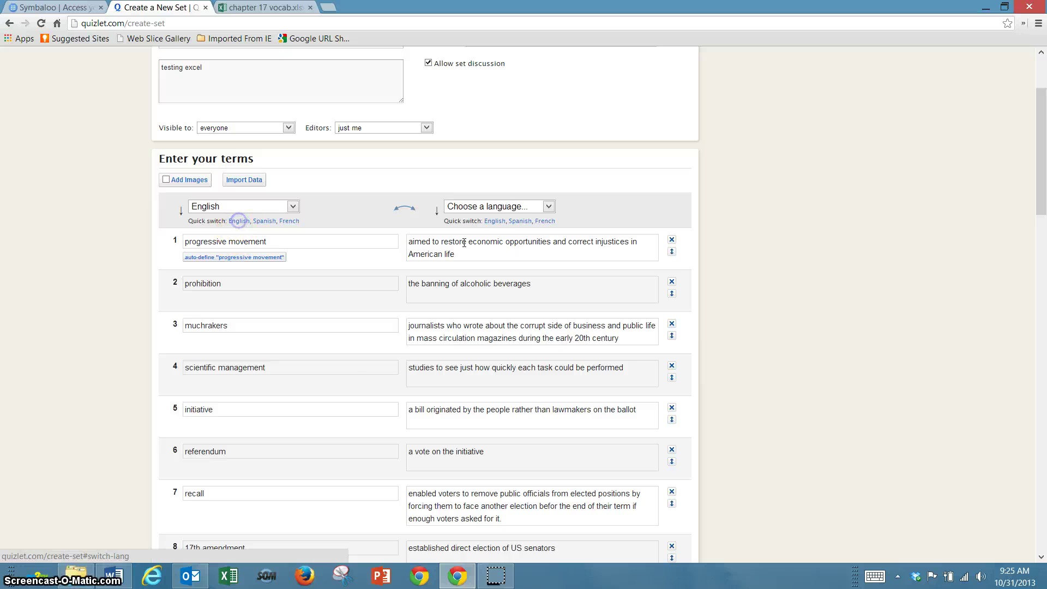
left_click(492, 222)
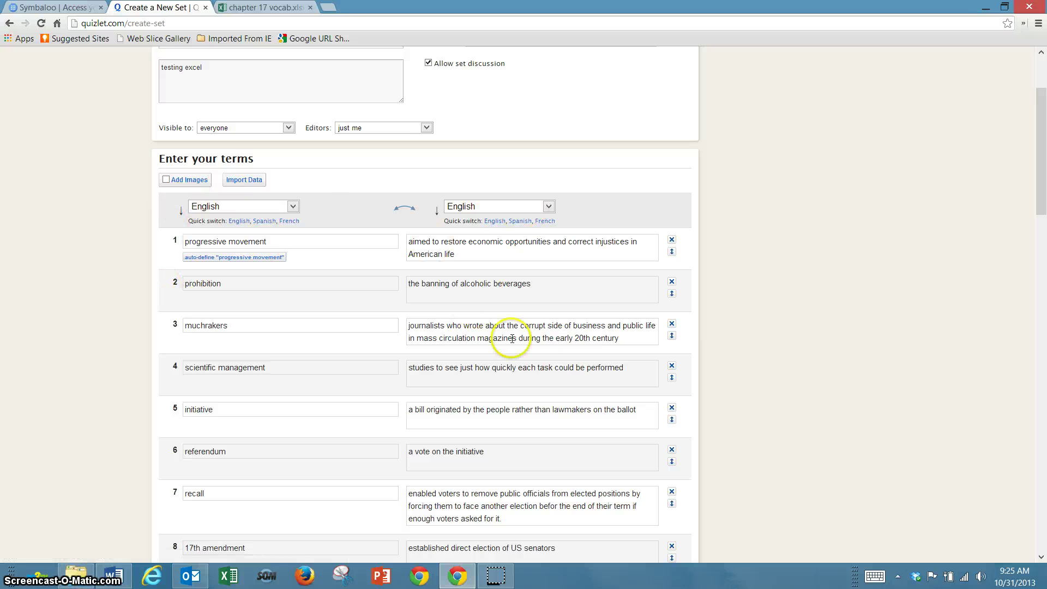
Step: Delete the Identify heading row, the empty row 33 and the Concepts heading row
scroll(528, 312, "down", 13)
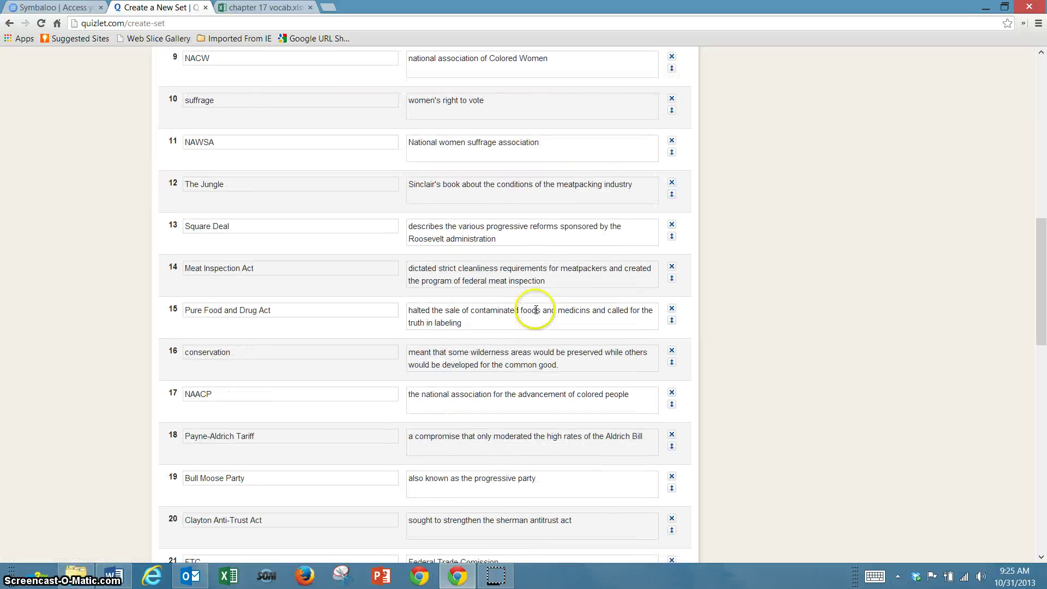
scroll(534, 312, "down", 5)
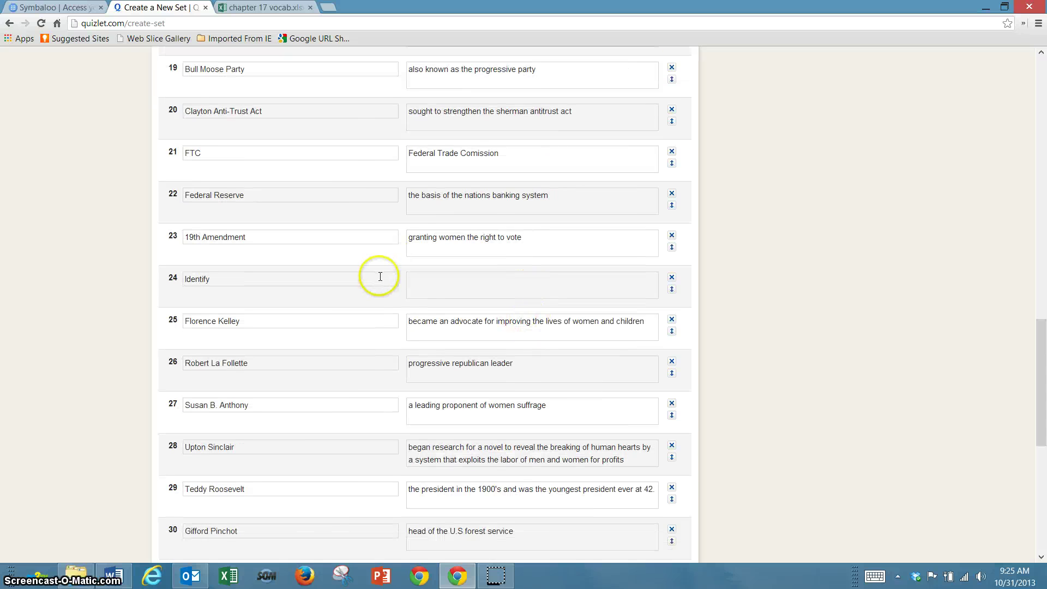
left_click(550, 244)
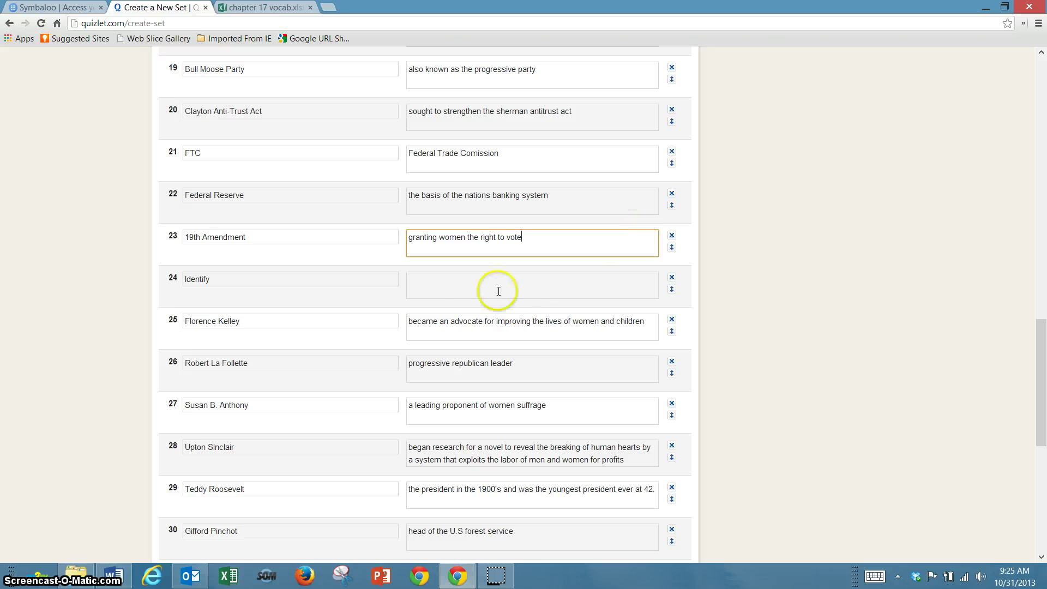
left_click(672, 280)
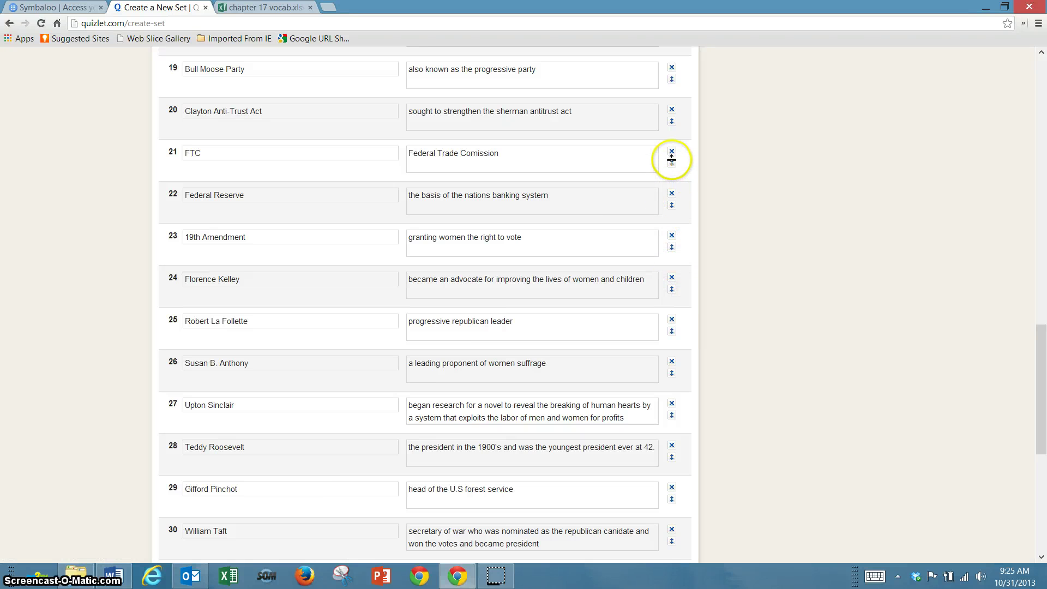
left_click_drag(671, 163, 669, 201)
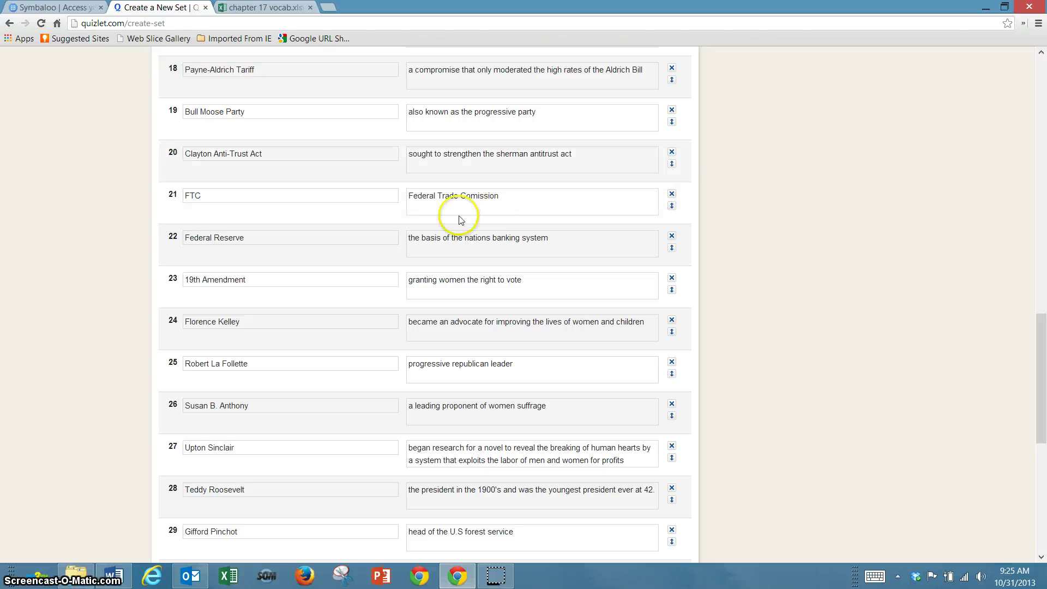
scroll(561, 240, "down", 7)
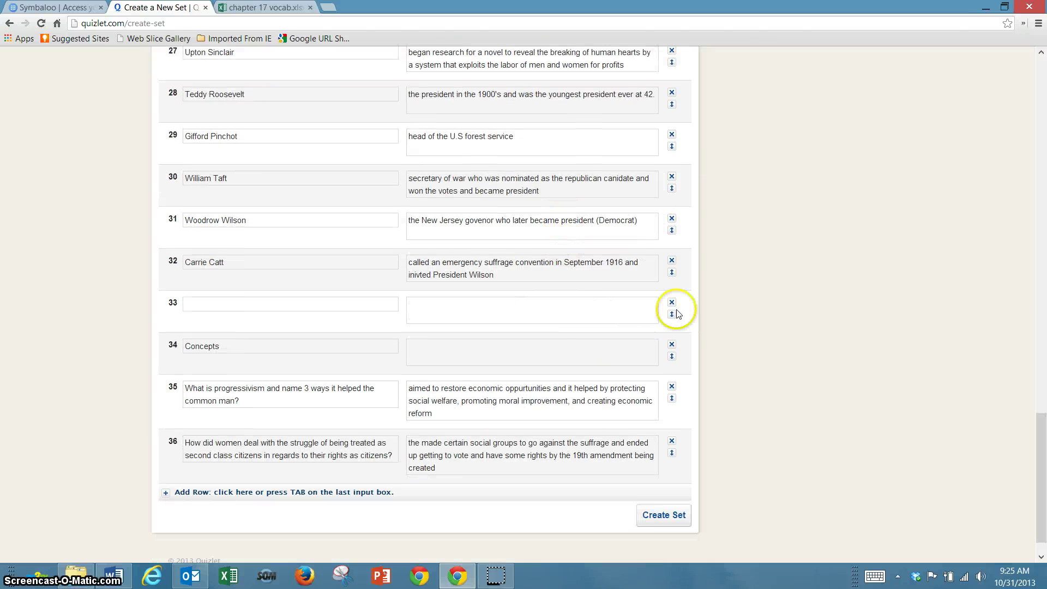
left_click(671, 302)
left_click(670, 304)
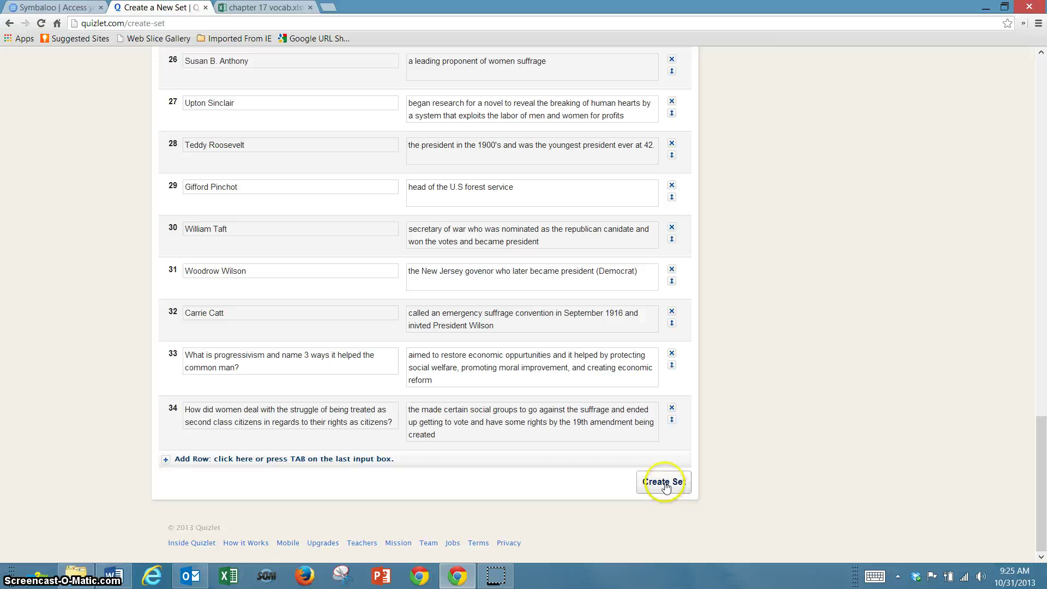
Step: Save the Test set and scroll through its 34-term study page
left_click(665, 483)
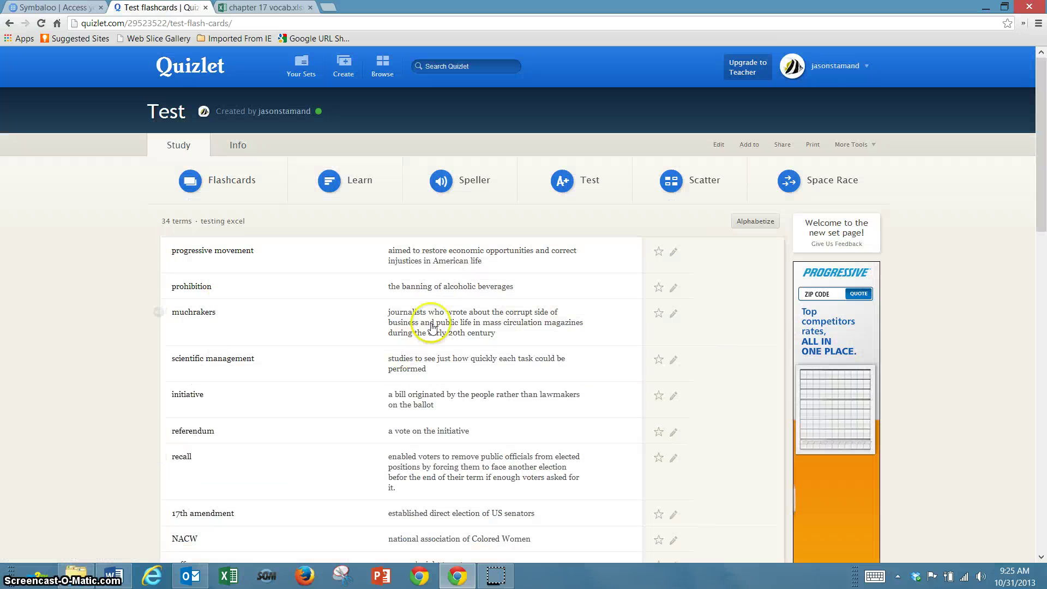
scroll(395, 276, "down", 5)
scroll(393, 280, "down", 8)
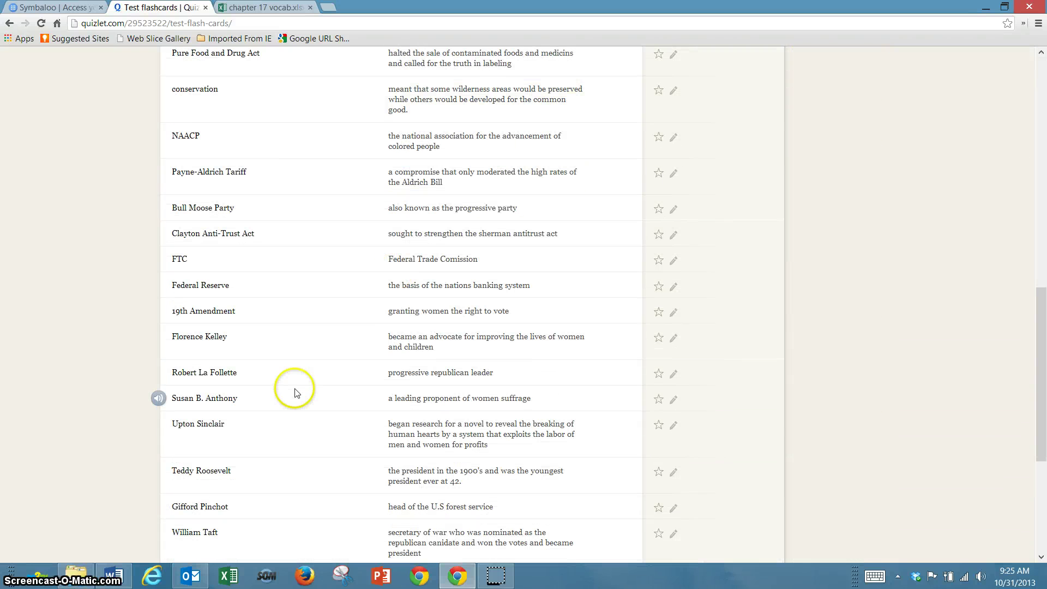
scroll(327, 385, "down", 4)
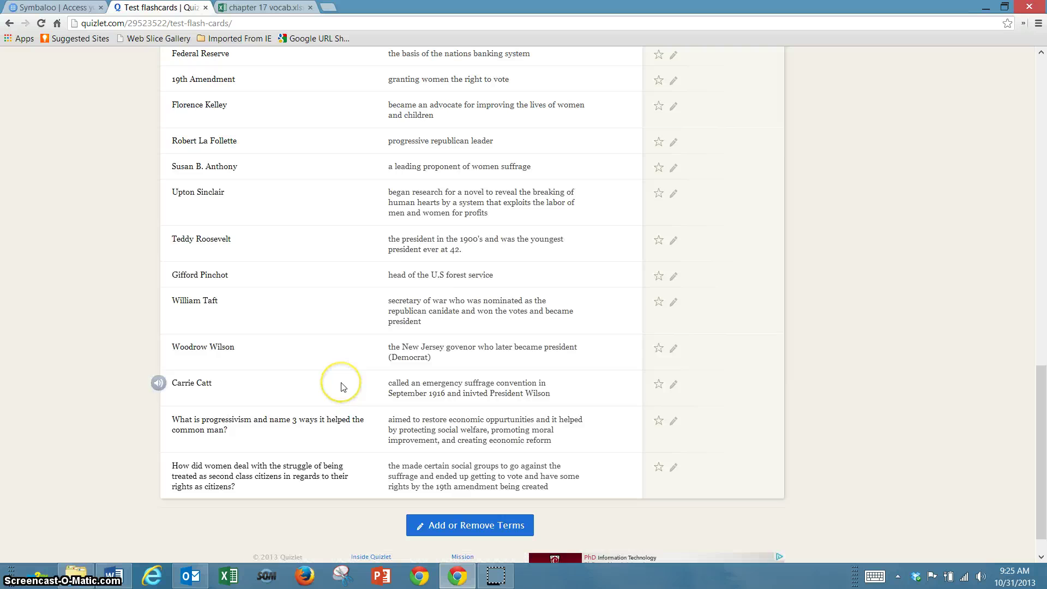
scroll(341, 387, "up", 12)
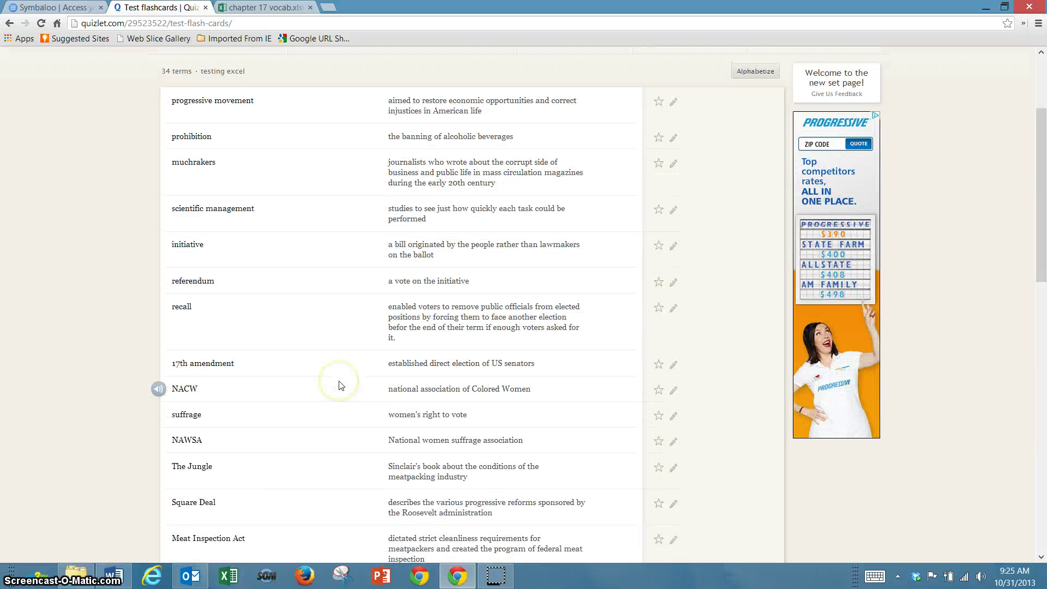
scroll(341, 386, "up", 3)
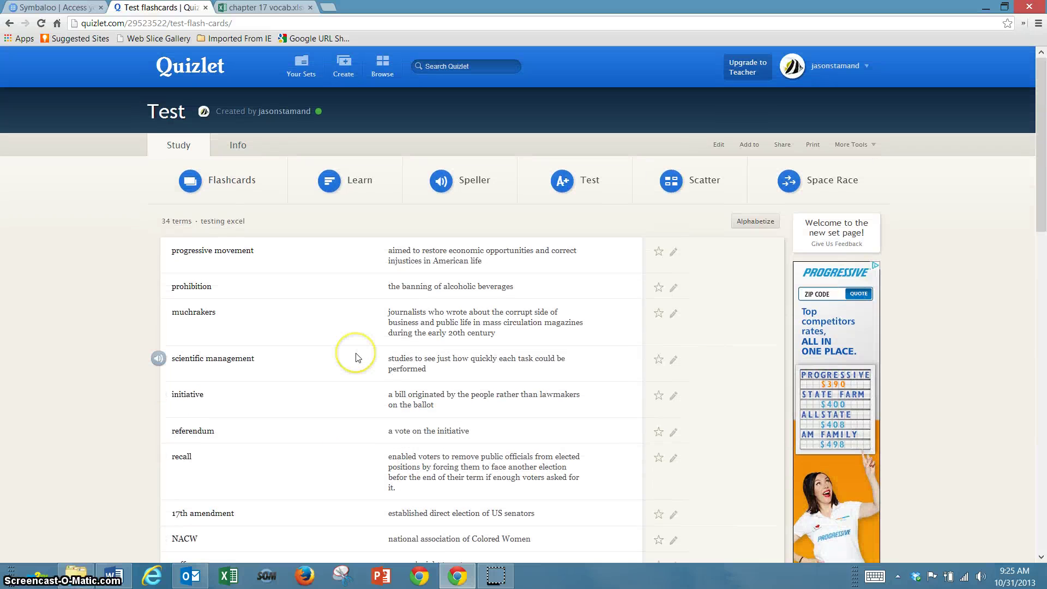
Step: Copy the Flashcards iframe snippet from the Test set's Embed Study Modes dialog
left_click(780, 144)
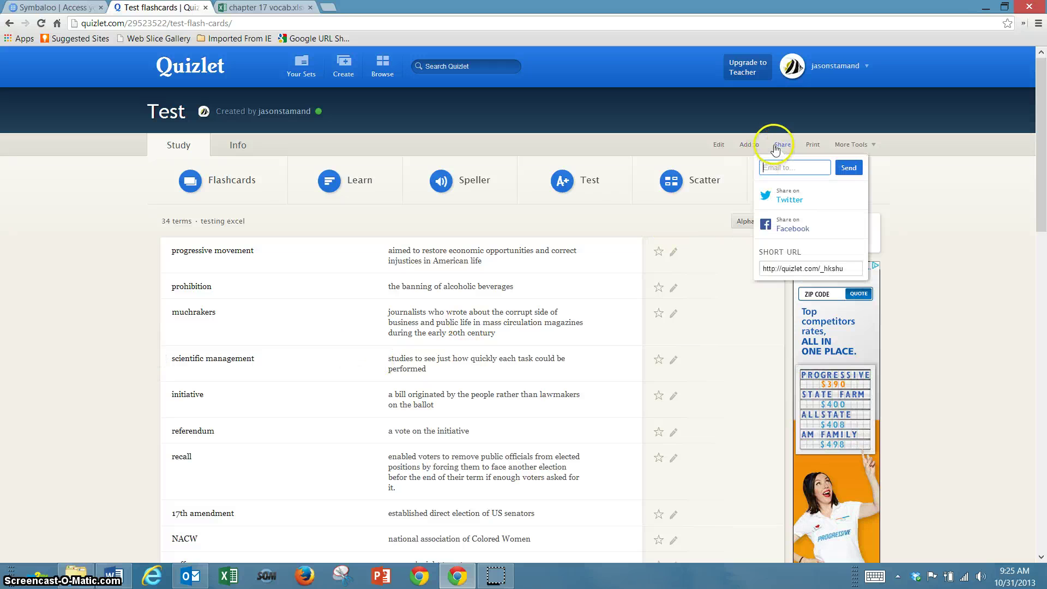
left_click(786, 270)
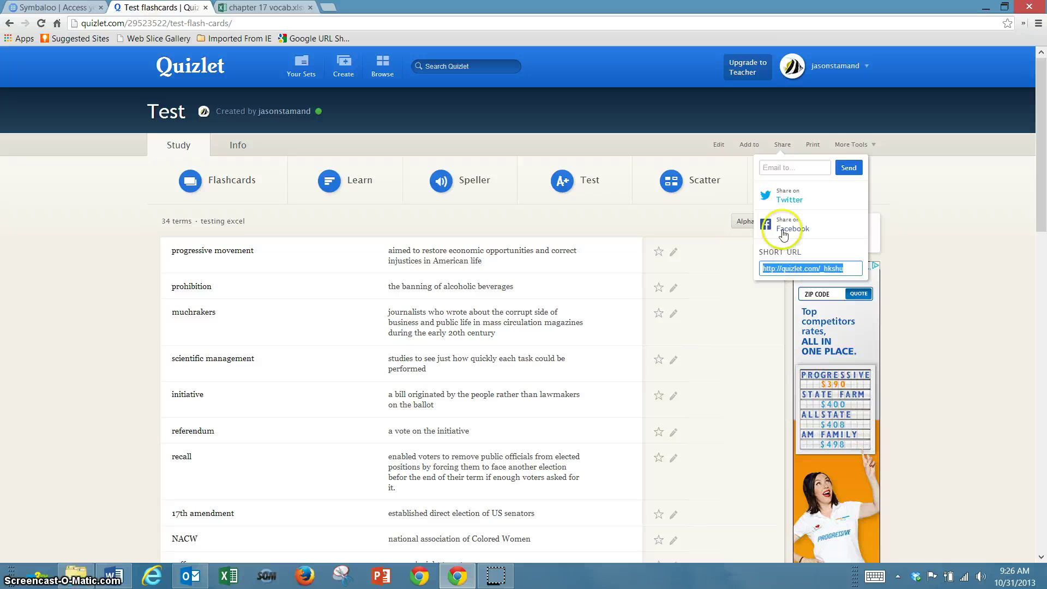
left_click(849, 145)
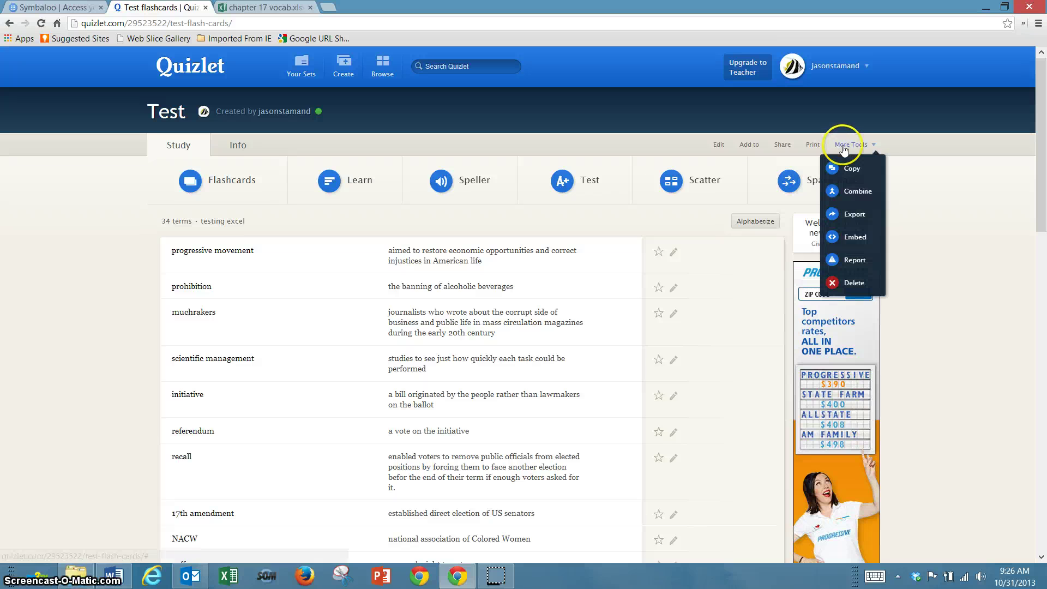
left_click(854, 238)
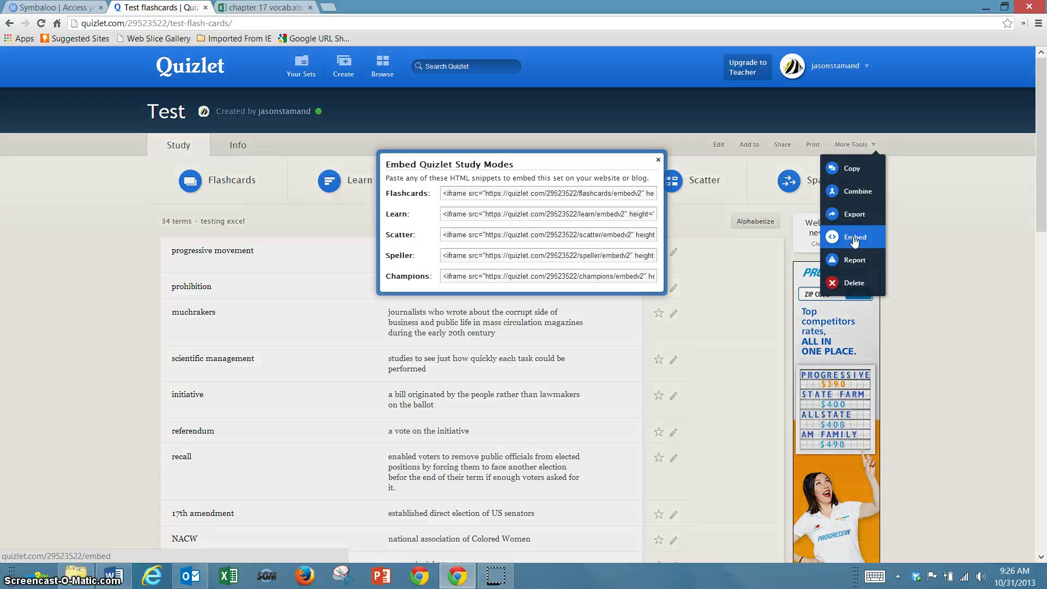
left_click(466, 198)
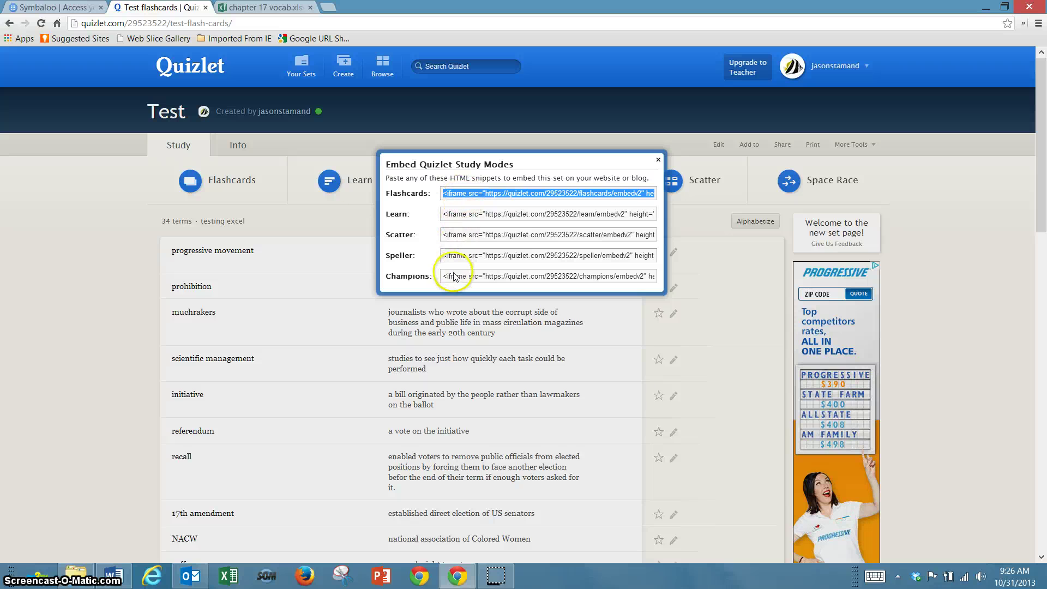
right_click(466, 197)
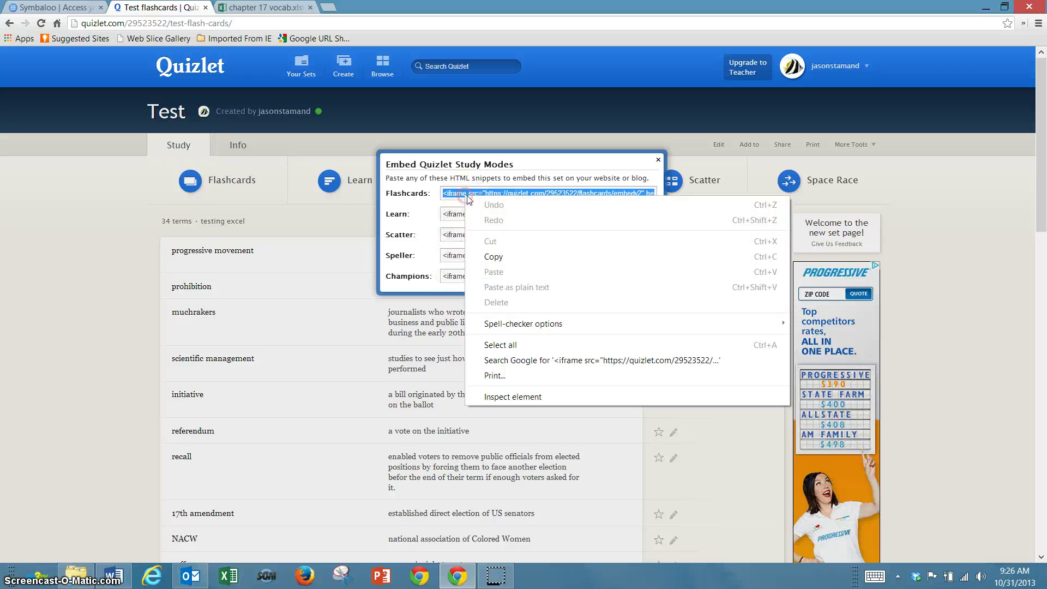
left_click(496, 255)
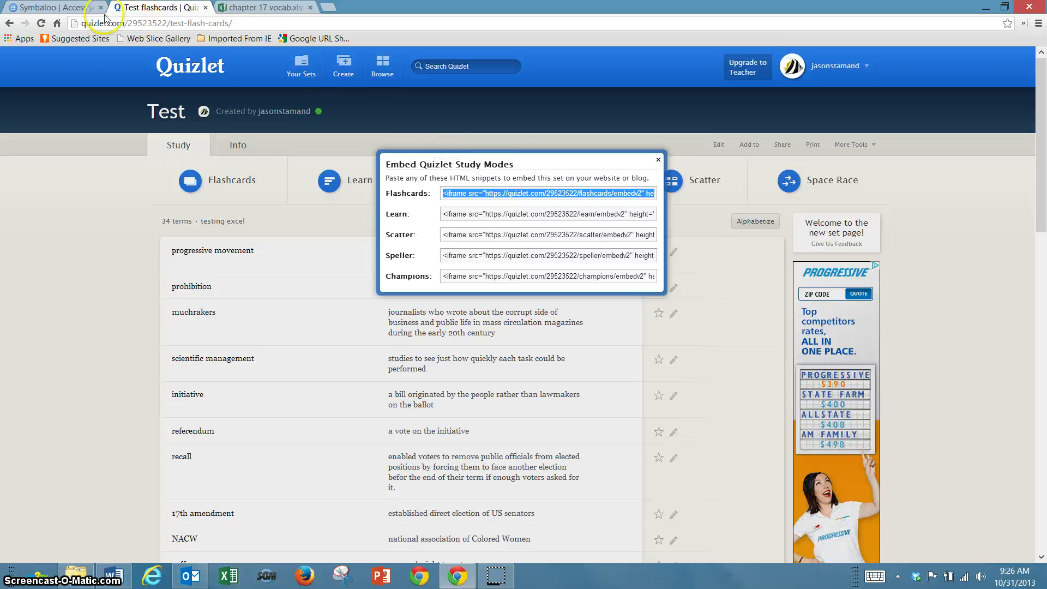
Step: Try signing in to Edline with the saved screen name, then dismiss the sign-in error
left_click(69, 7)
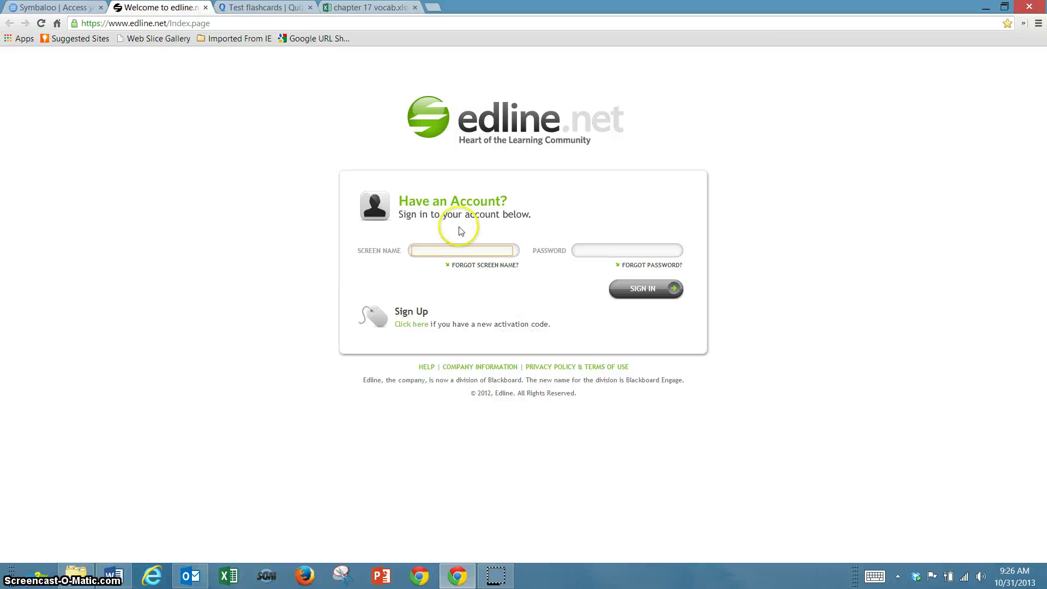
left_click(460, 252)
left_click(456, 264)
left_click(596, 254)
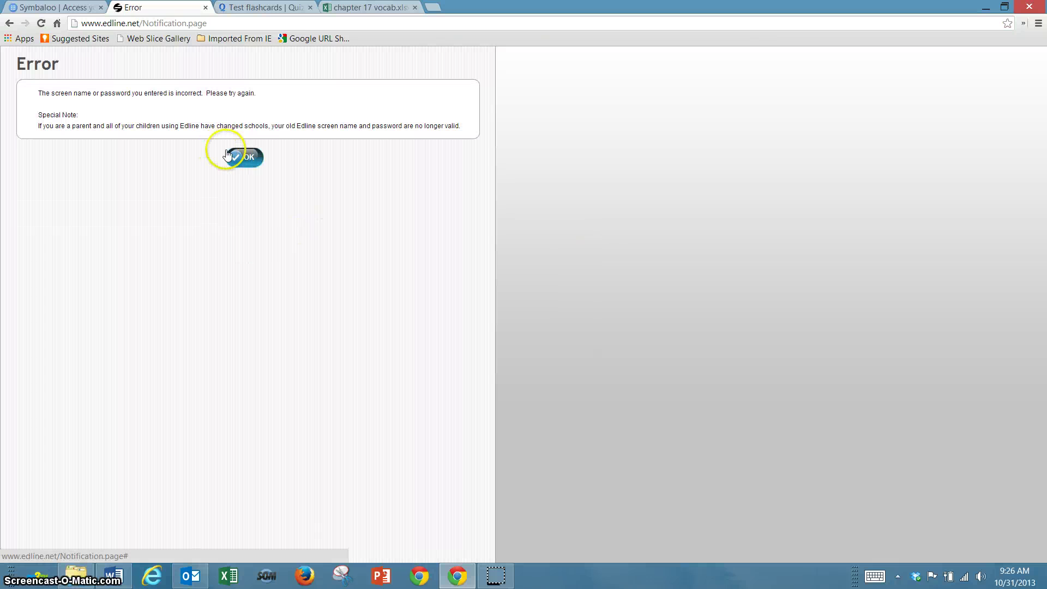
left_click(227, 155)
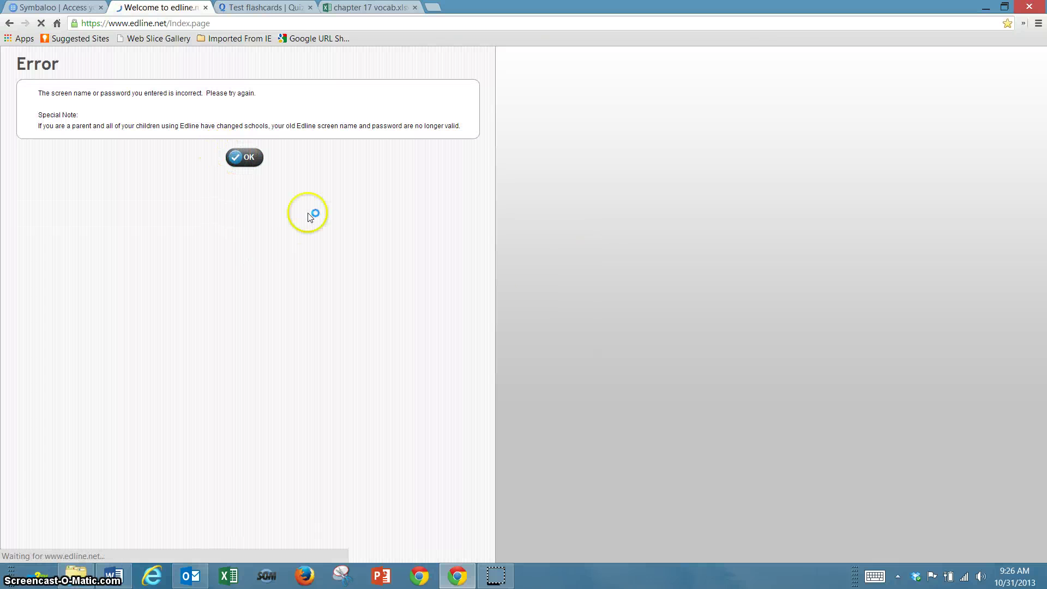
Step: Re-enter the saved screen name and password and sign in to Edline
left_click(465, 252)
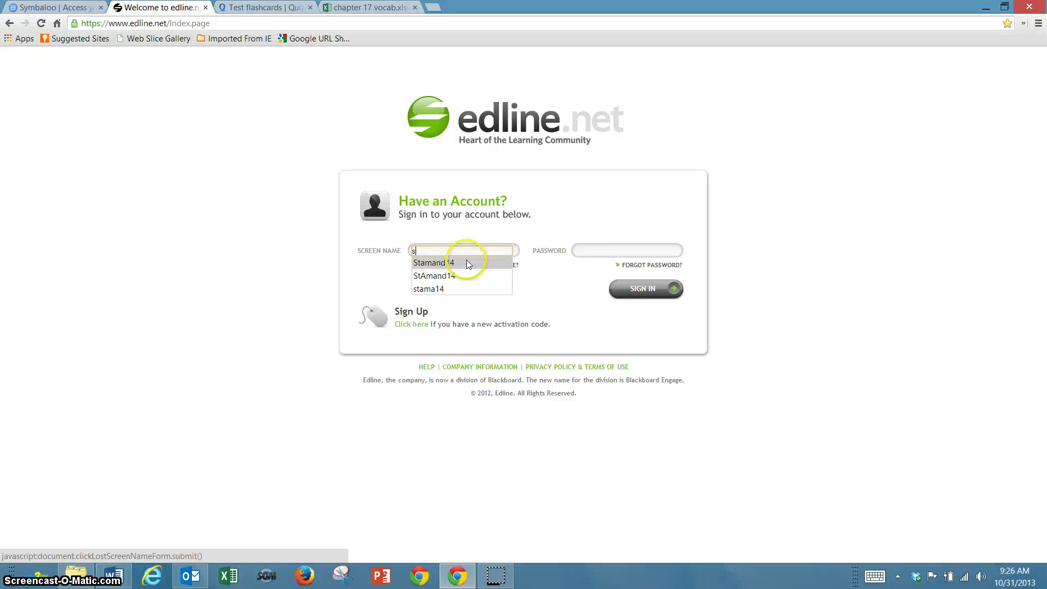
left_click(466, 262)
left_click(594, 251)
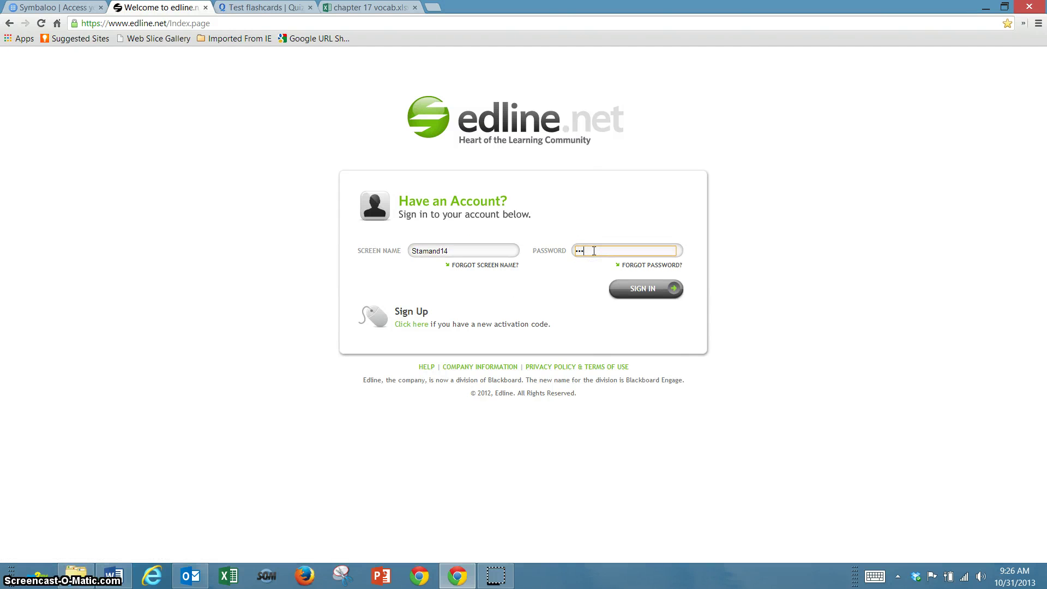
key("Return")
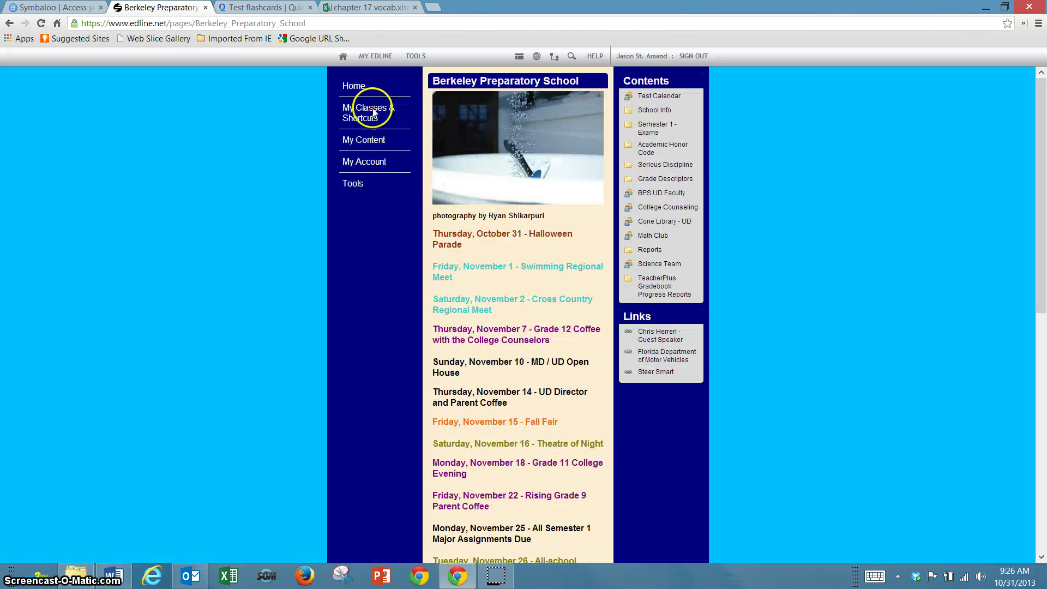
Step: Open the US History class and show its contents in editable list view
mouse_move(365, 109)
mouse_move(453, 116)
left_click(560, 130)
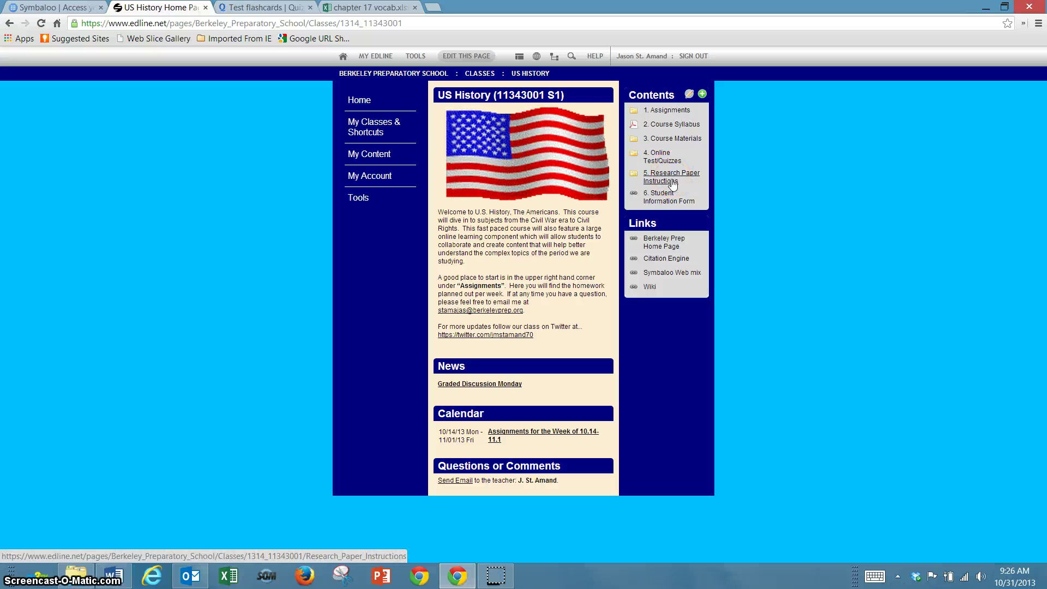
left_click(658, 170)
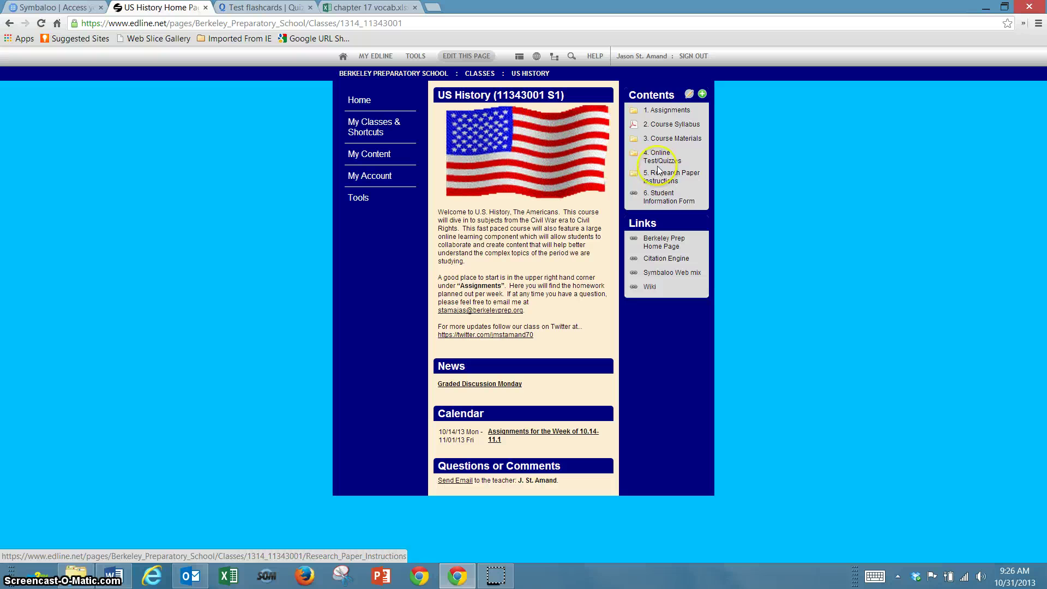
left_click(690, 96)
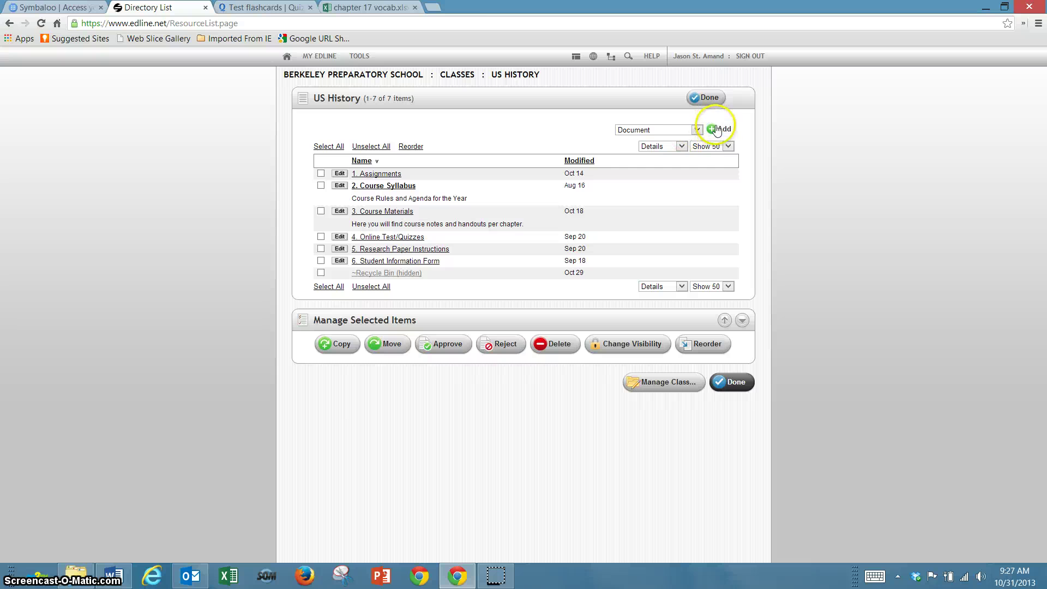
Step: Add a US History document titled 'test' using the Enter Text By Hand editor
left_click(720, 130)
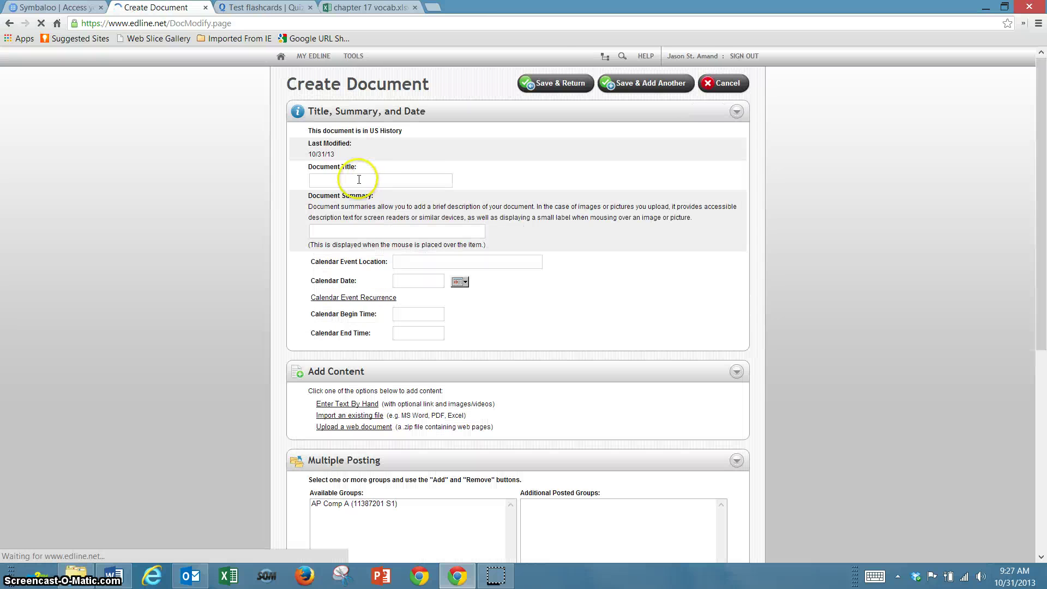
type("test")
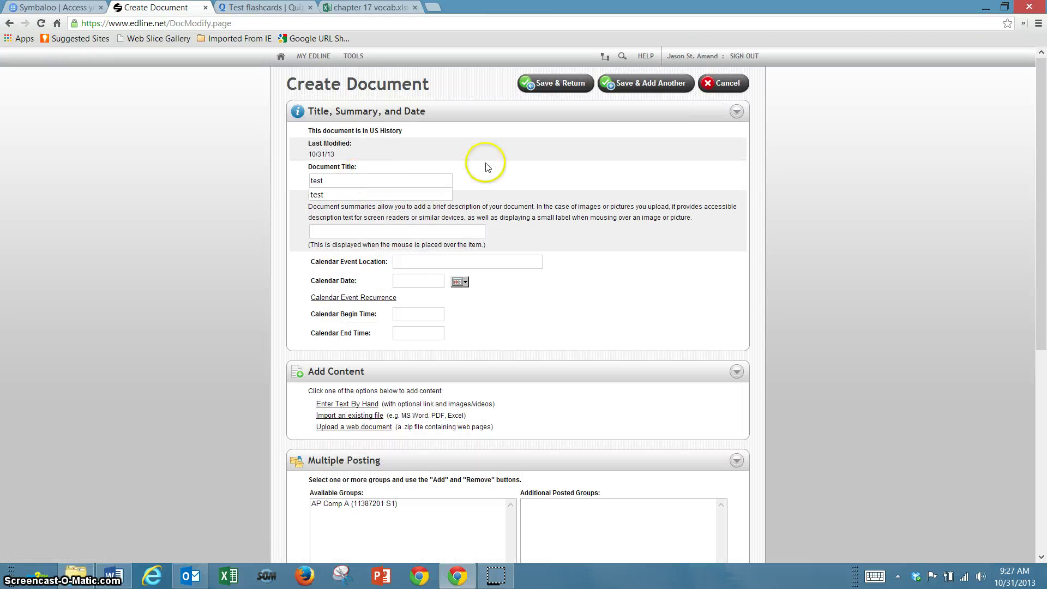
scroll(380, 392, "down", 1)
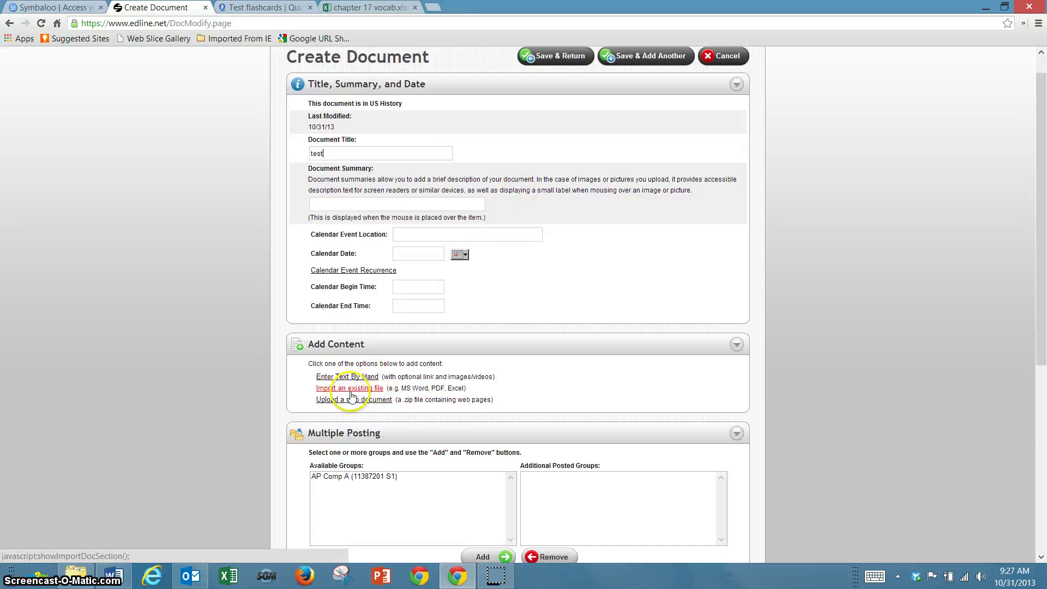
left_click(340, 377)
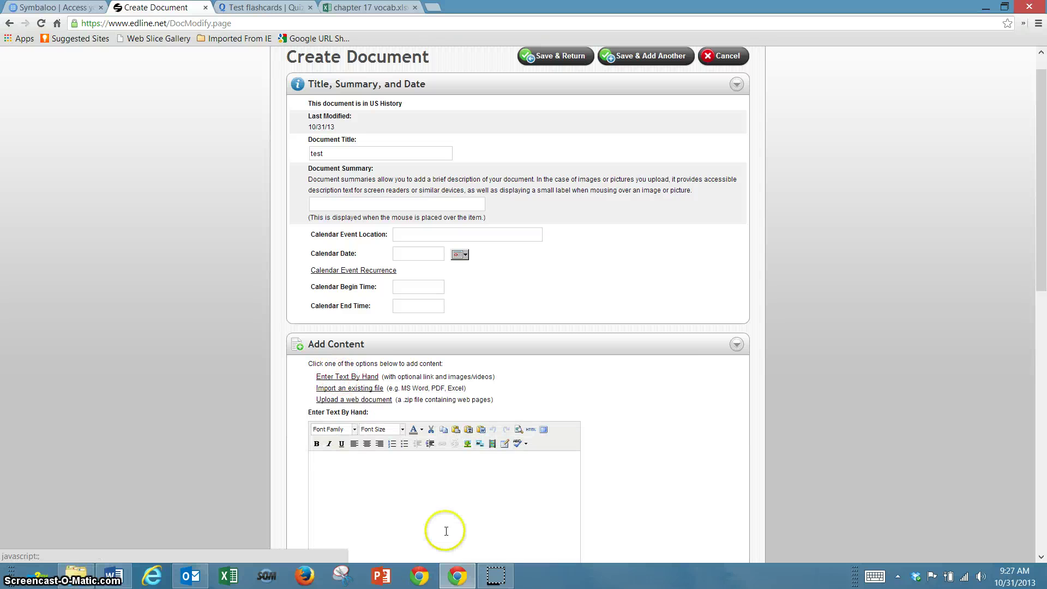
left_click(380, 492)
scroll(386, 446, "down", 1)
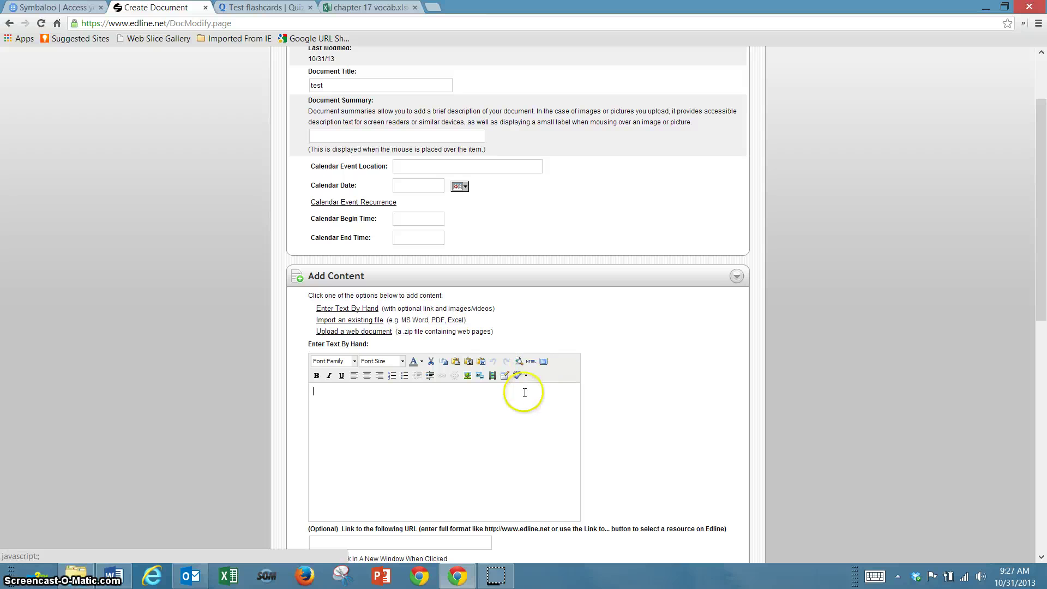
Step: Paste the Quizlet Test embed code into the HTML source and apply it to the content
left_click(531, 361)
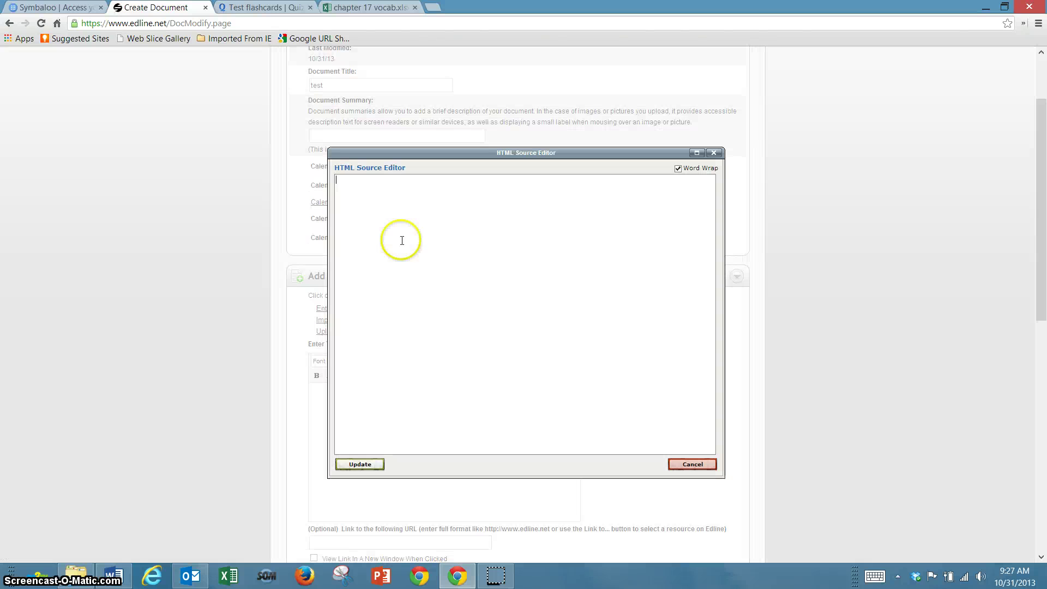
right_click(368, 191)
left_click(396, 267)
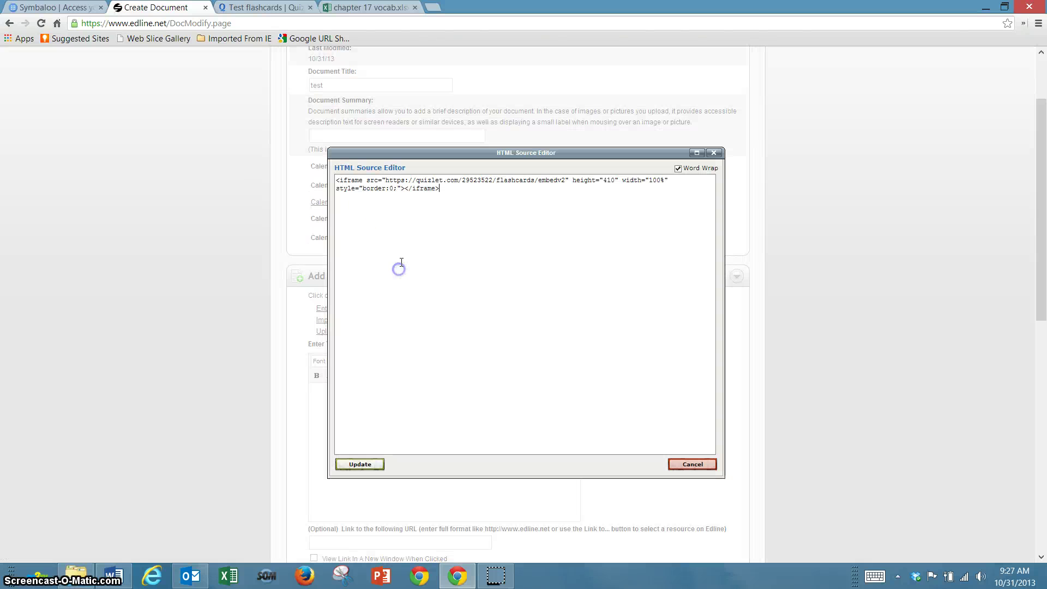
left_click(297, 12)
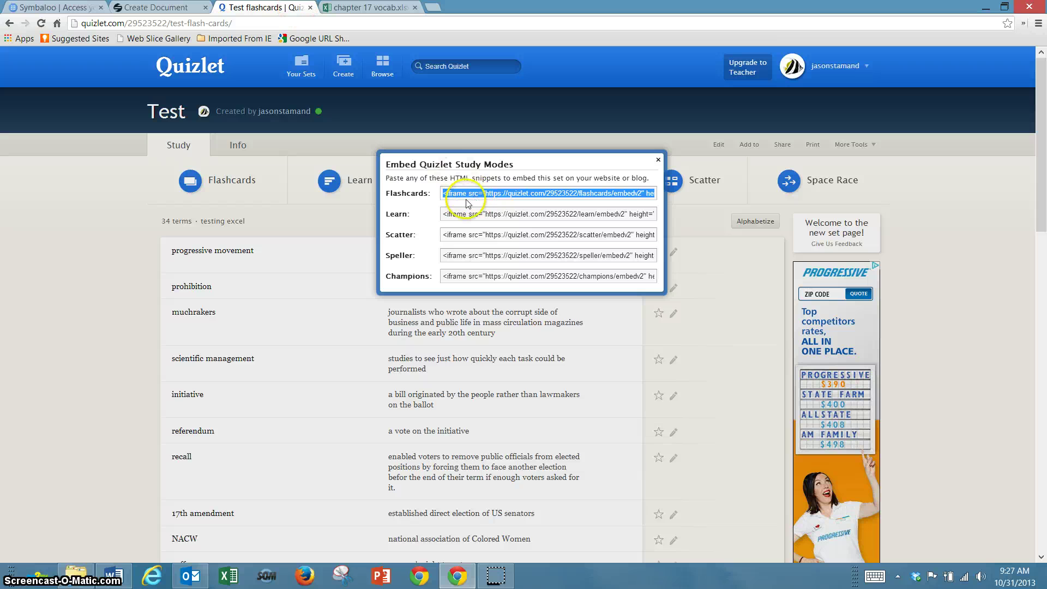
left_click(153, 10)
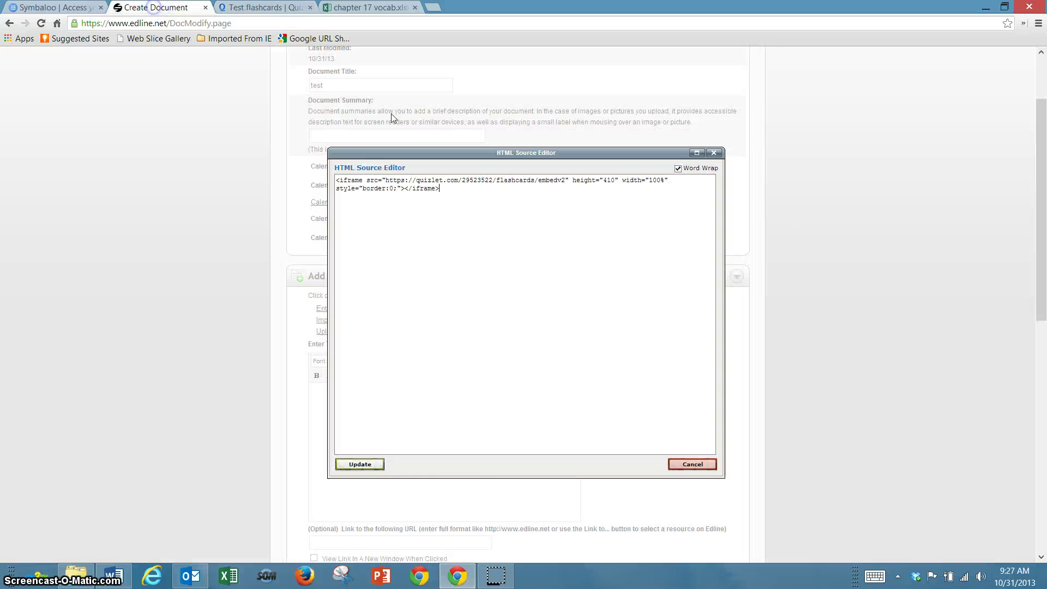
left_click(359, 464)
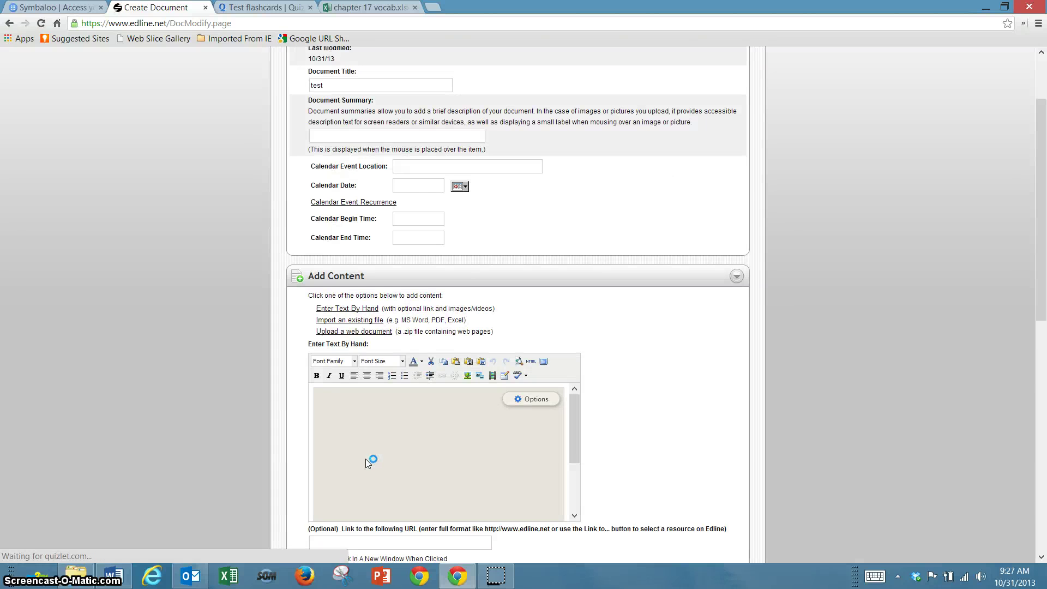
Step: Save the 'test' document and return to the US History contents list
scroll(605, 381, "down", 5)
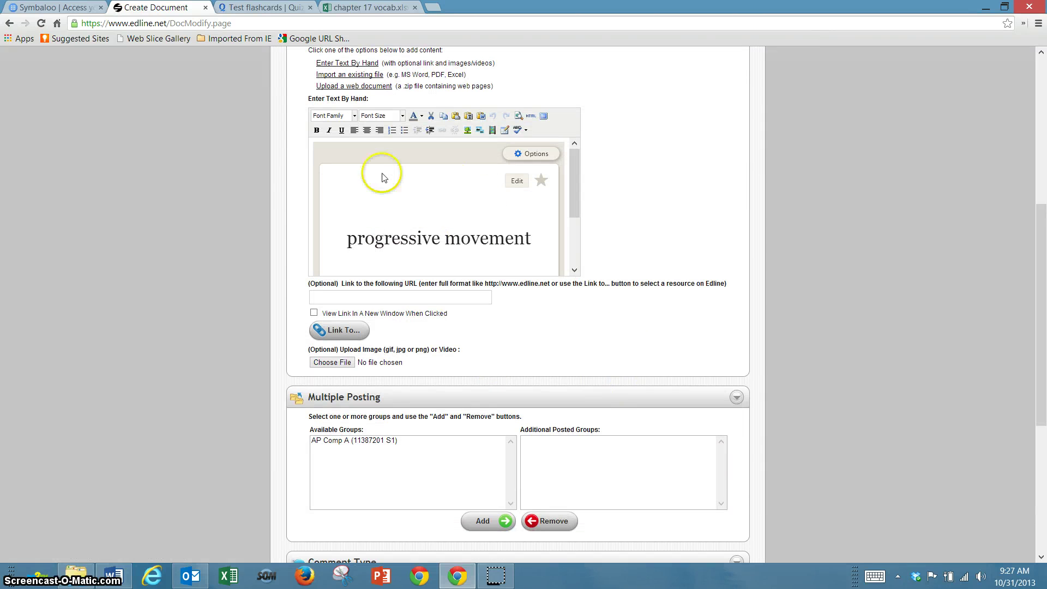
scroll(479, 447, "down", 3)
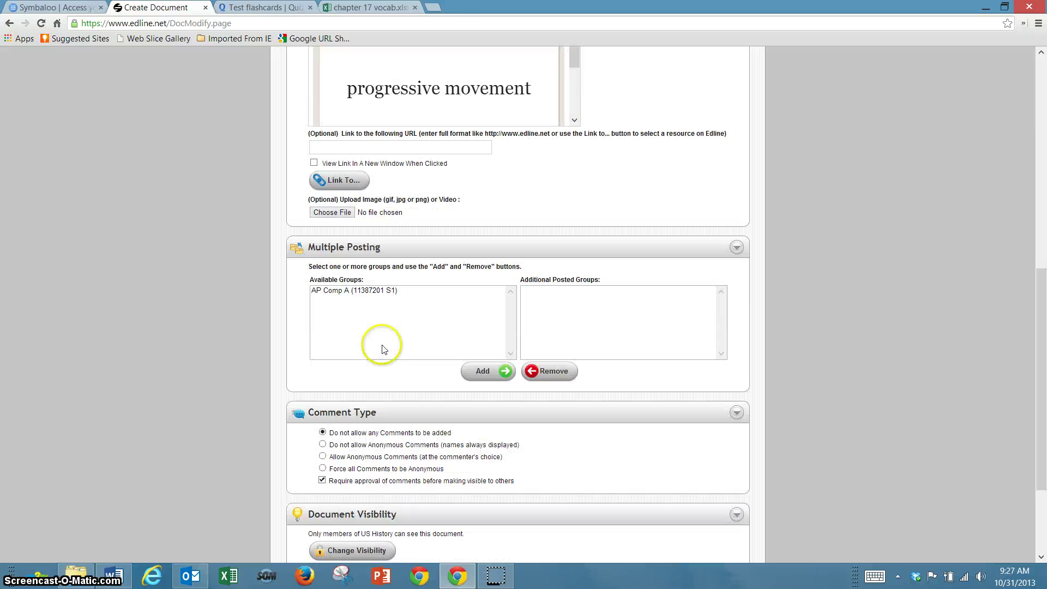
scroll(380, 303, "down", 2)
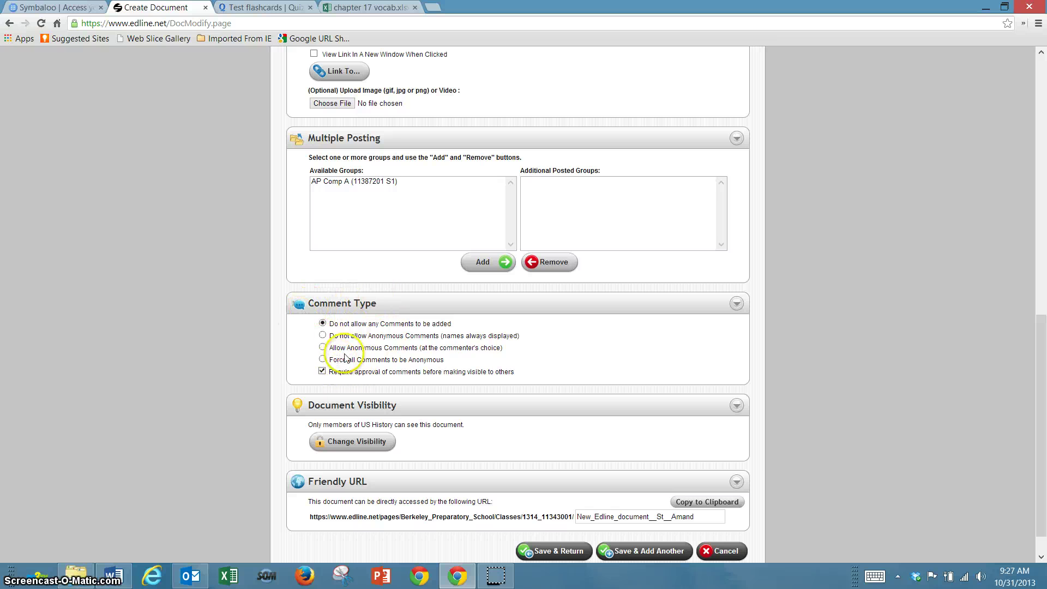
scroll(352, 358, "down", 1)
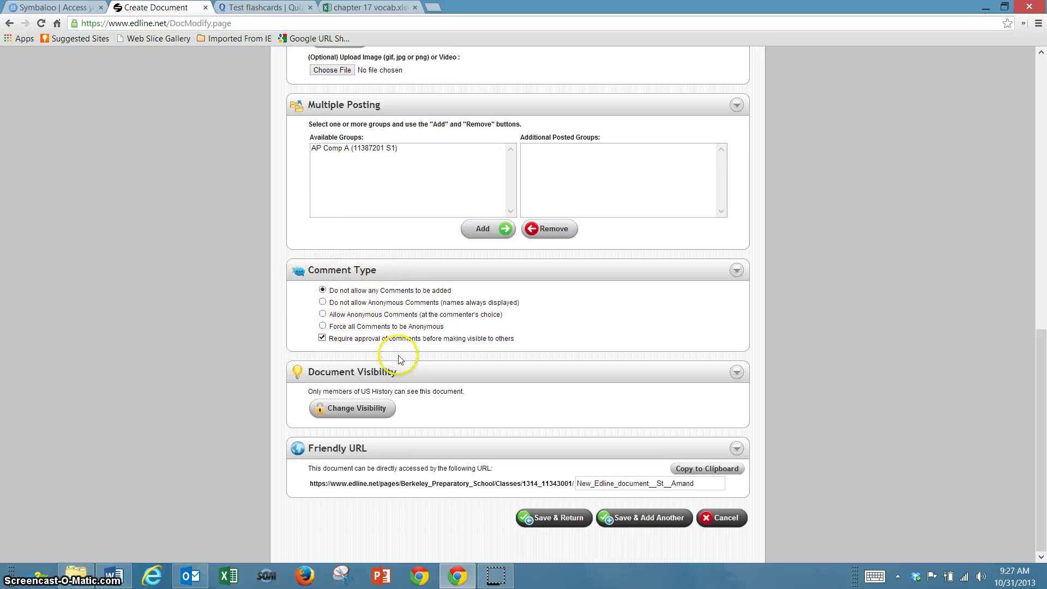
left_click(554, 524)
left_click(554, 521)
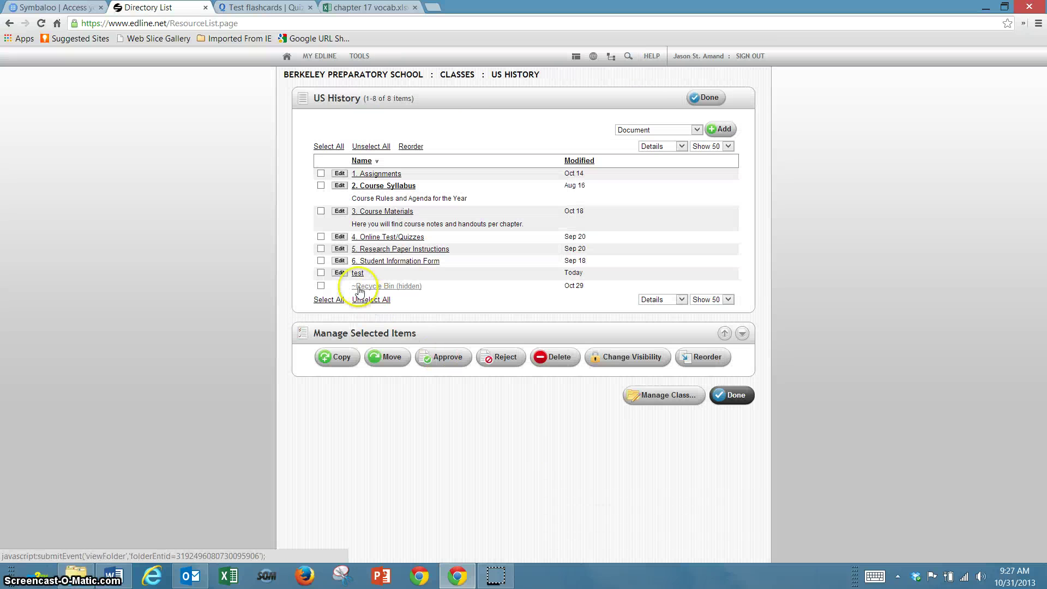
Step: Open the 'test' document, advance to flashcard 3 of 34, flip it, and try the Study Mode list
left_click(357, 272)
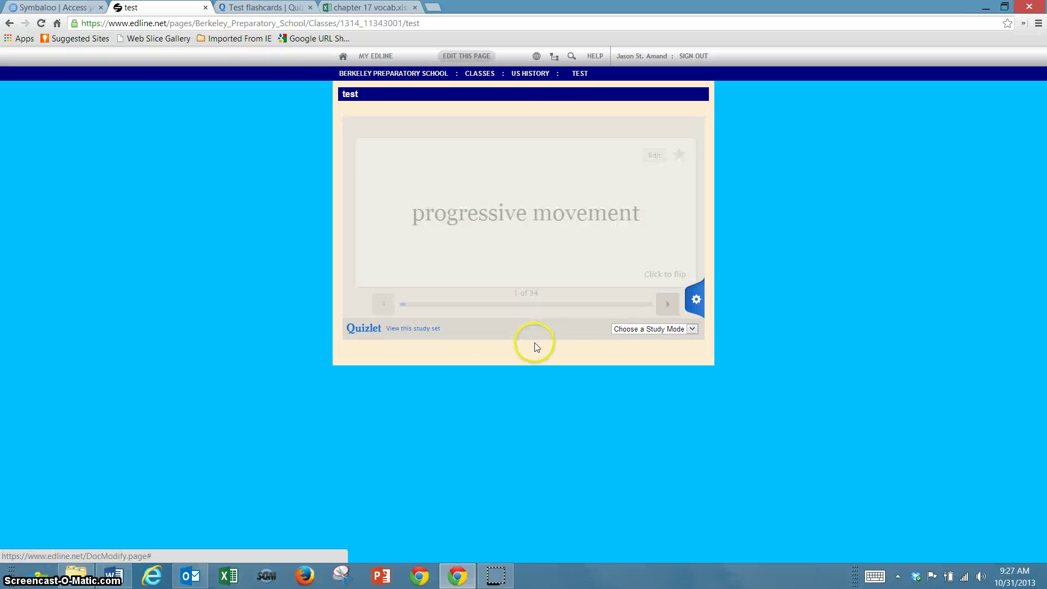
left_click(665, 305)
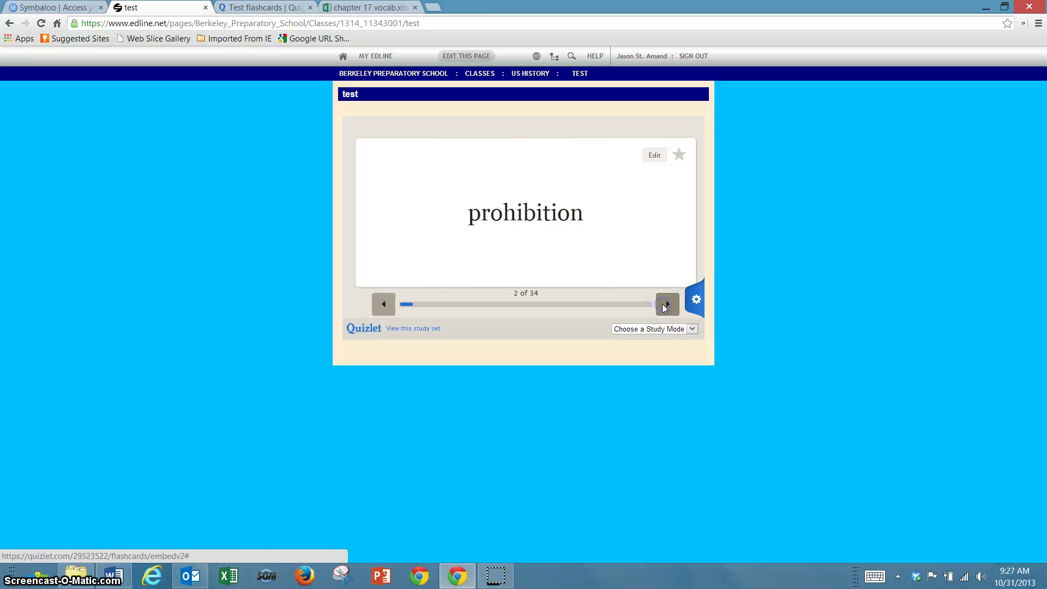
left_click(666, 304)
left_click(551, 239)
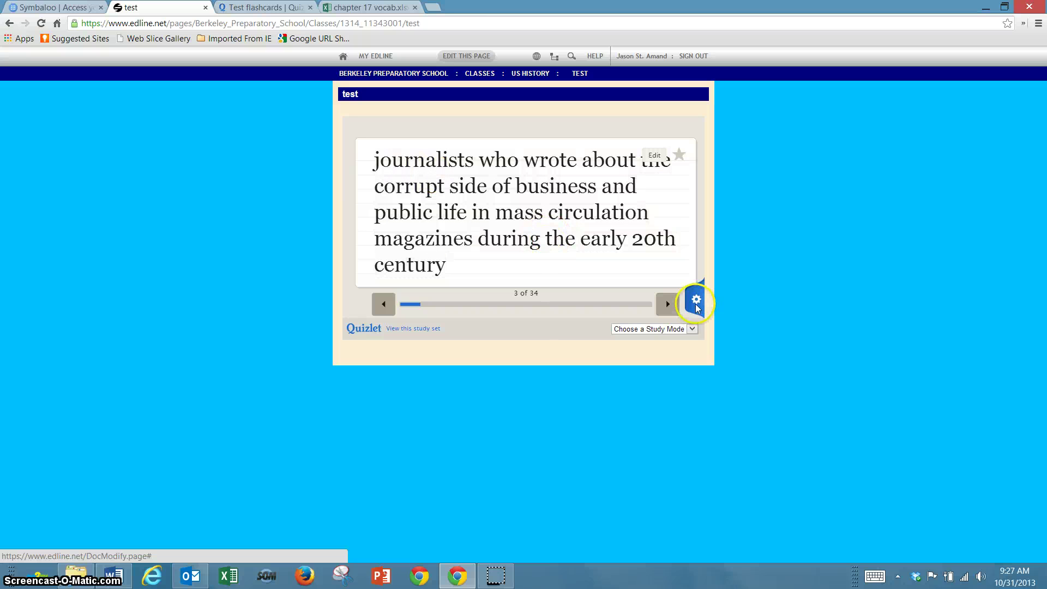
left_click(679, 327)
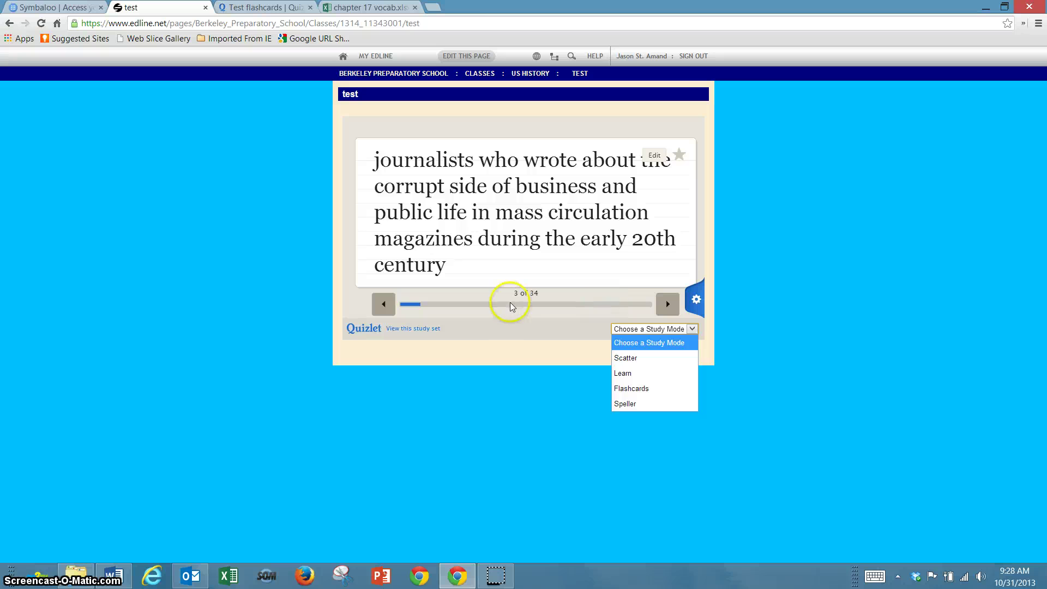
left_click(492, 238)
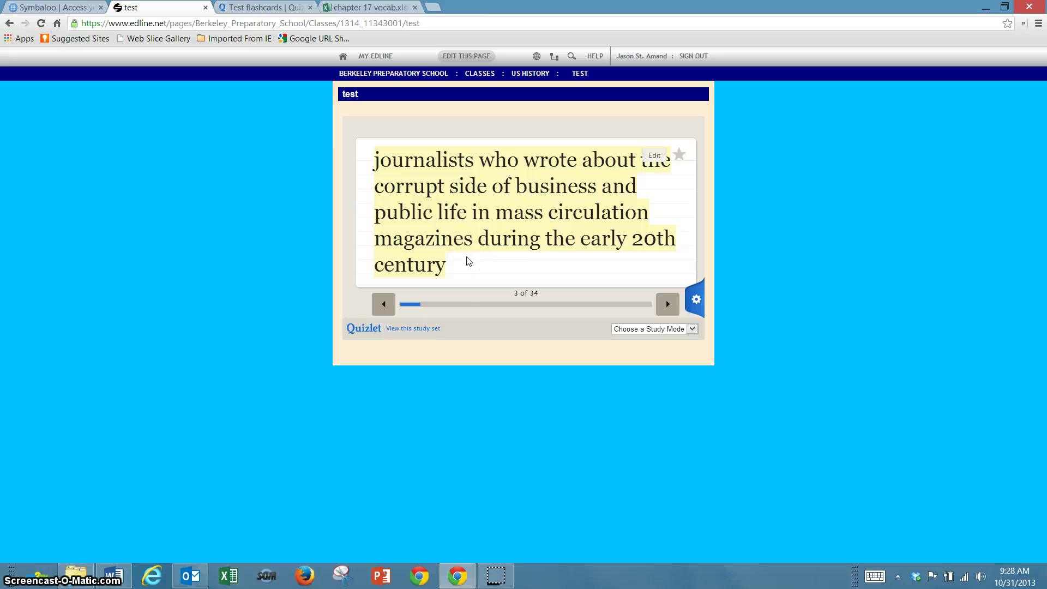
left_click(473, 224)
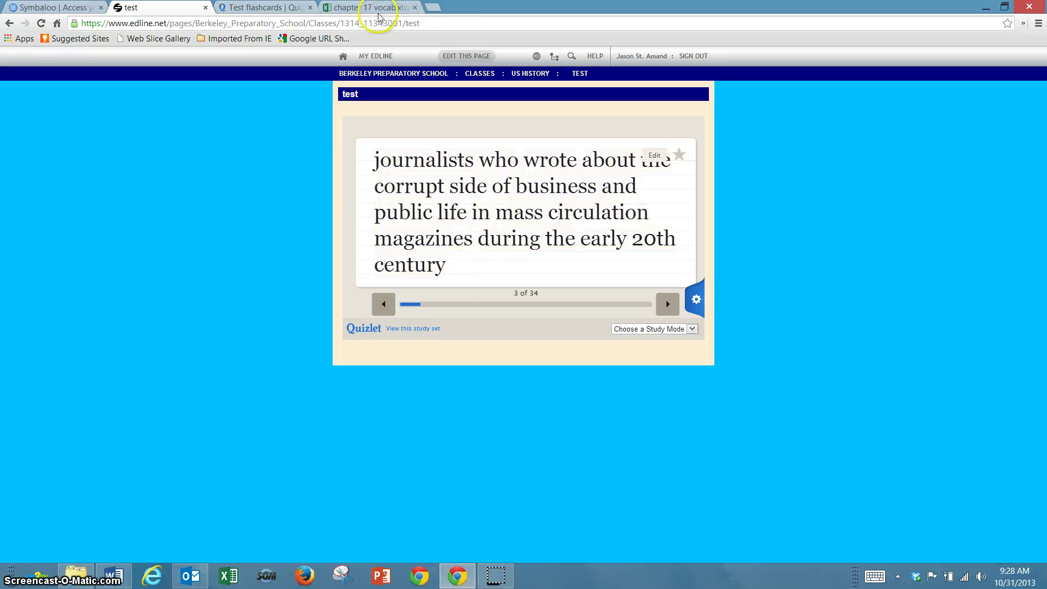
Step: Back on the Quizlet Test set page, close the Embed Quizlet Study Modes dialog
left_click(262, 8)
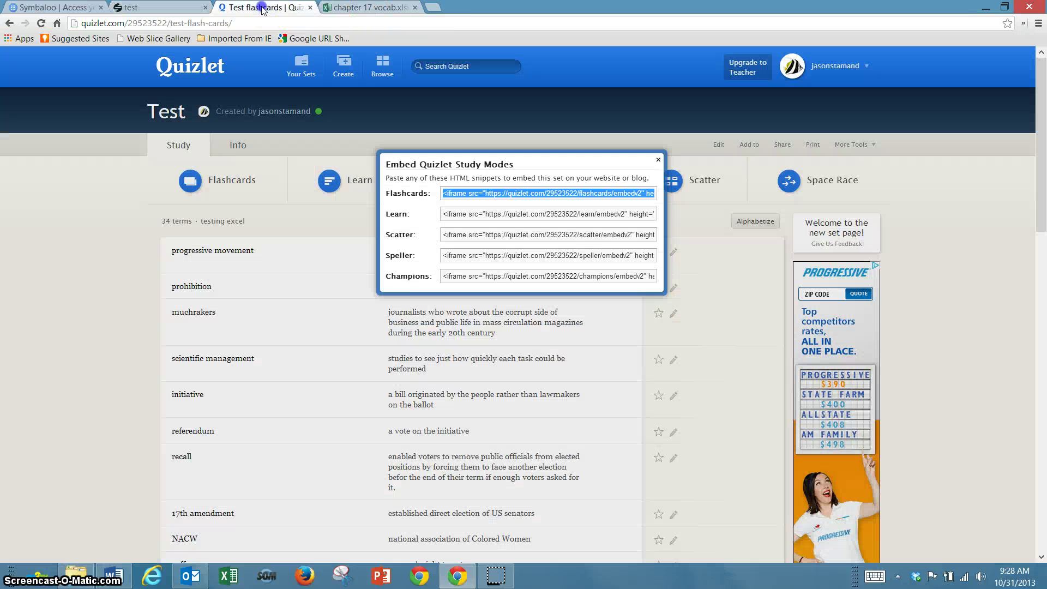
left_click(658, 161)
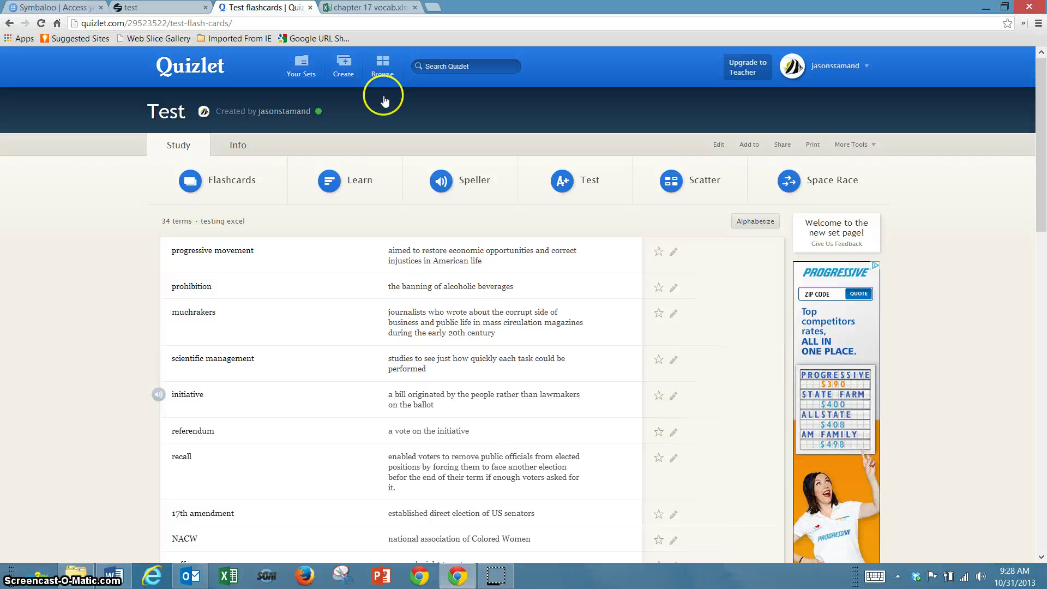